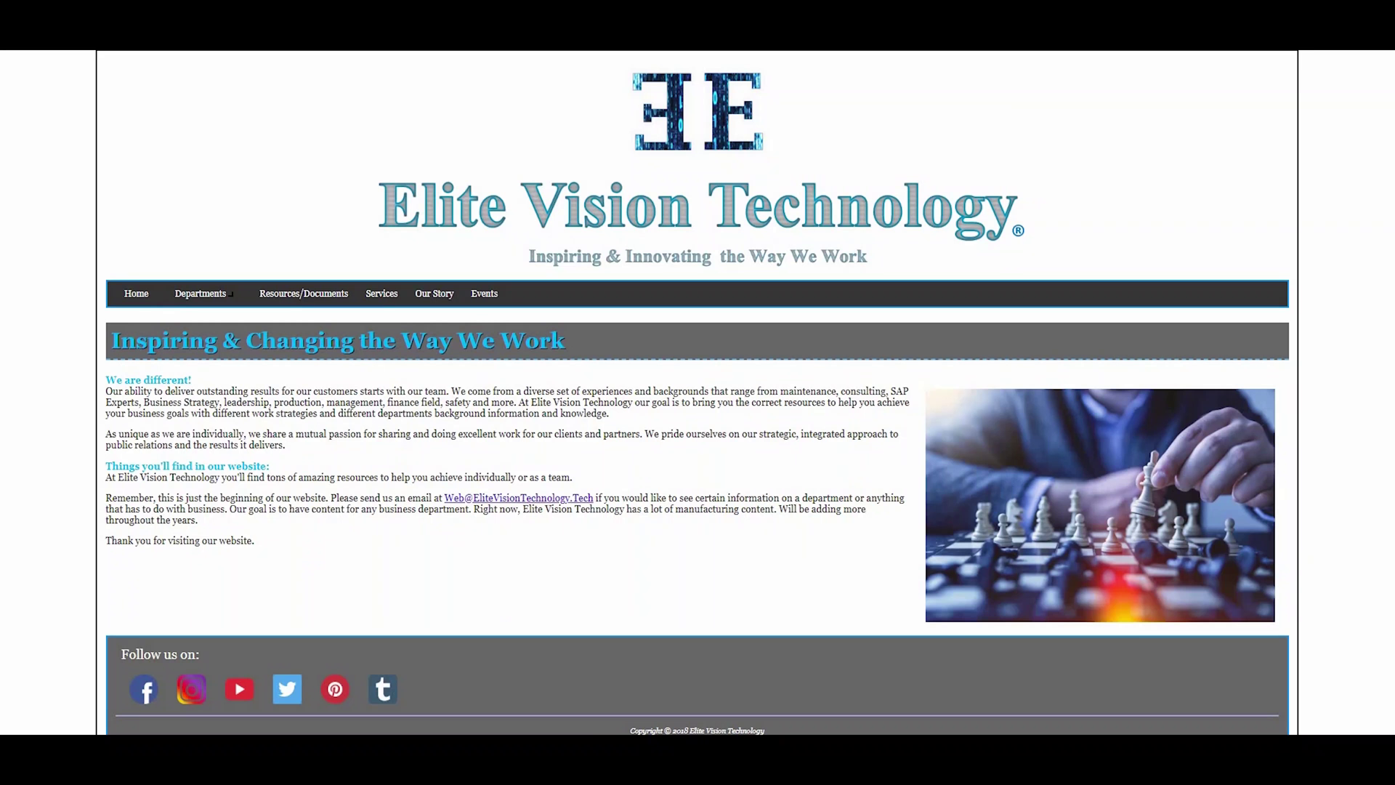
# Open the Services page and scroll through its consulting content.
pyautogui.scroll(-1, 404, 436)
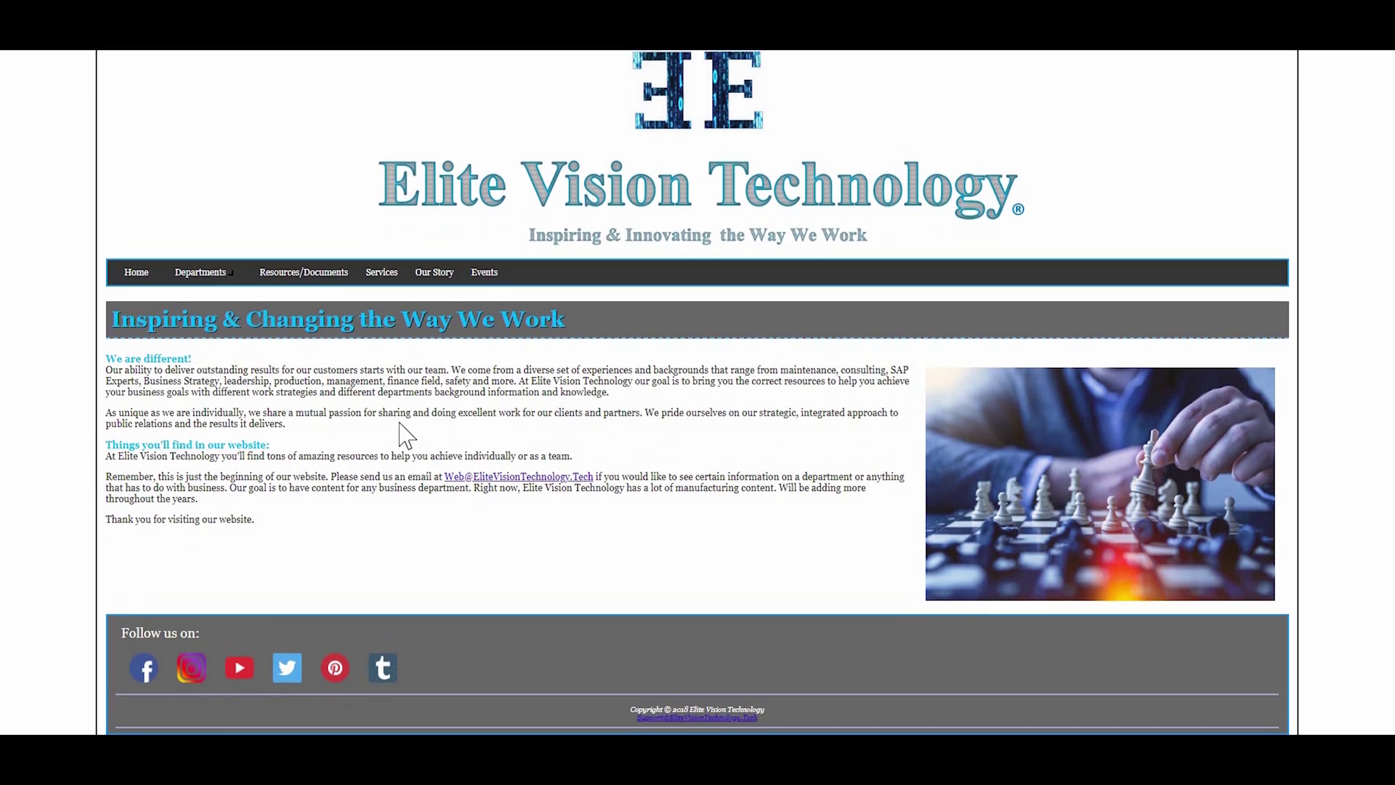
pyautogui.scroll(1, 405, 436)
pyautogui.click(378, 294)
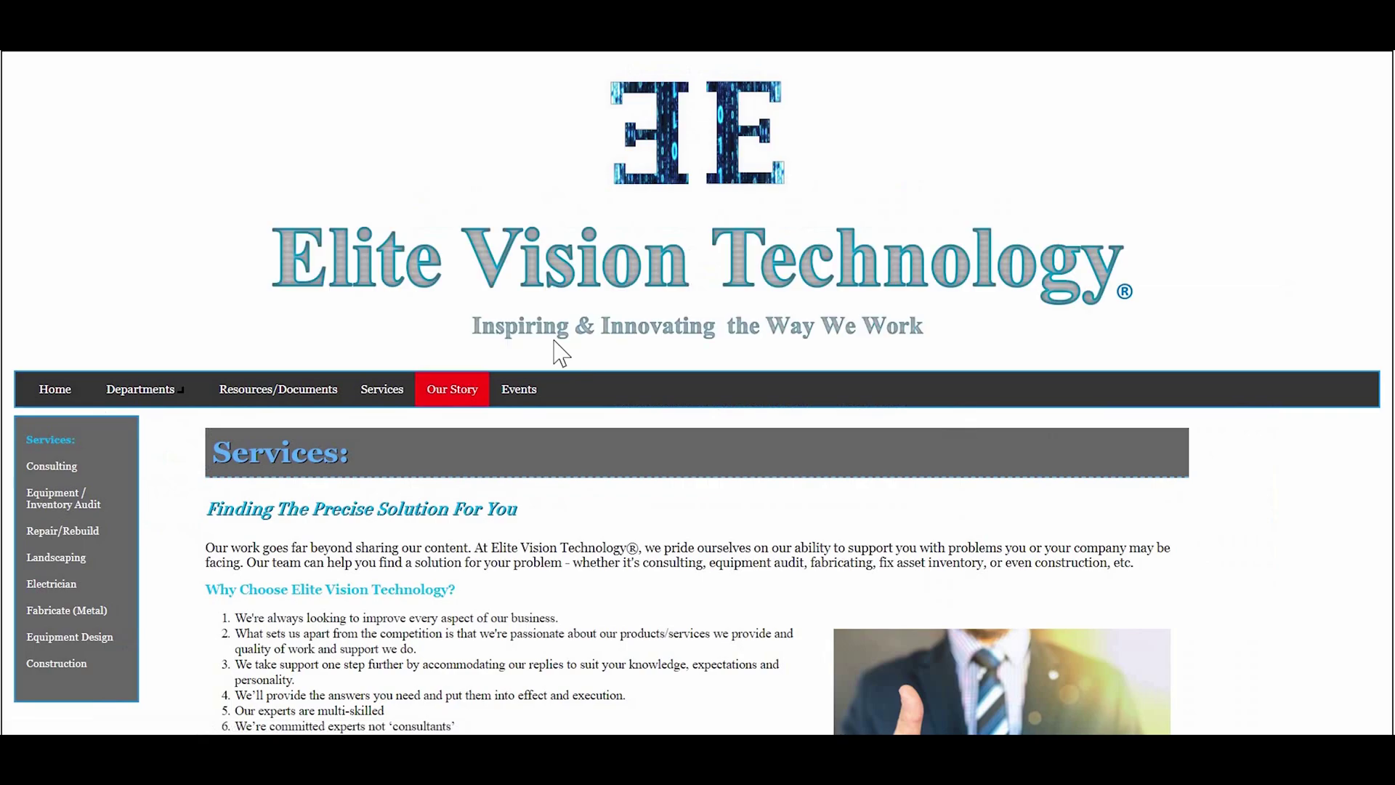
pyautogui.scroll(-4, 405, 405)
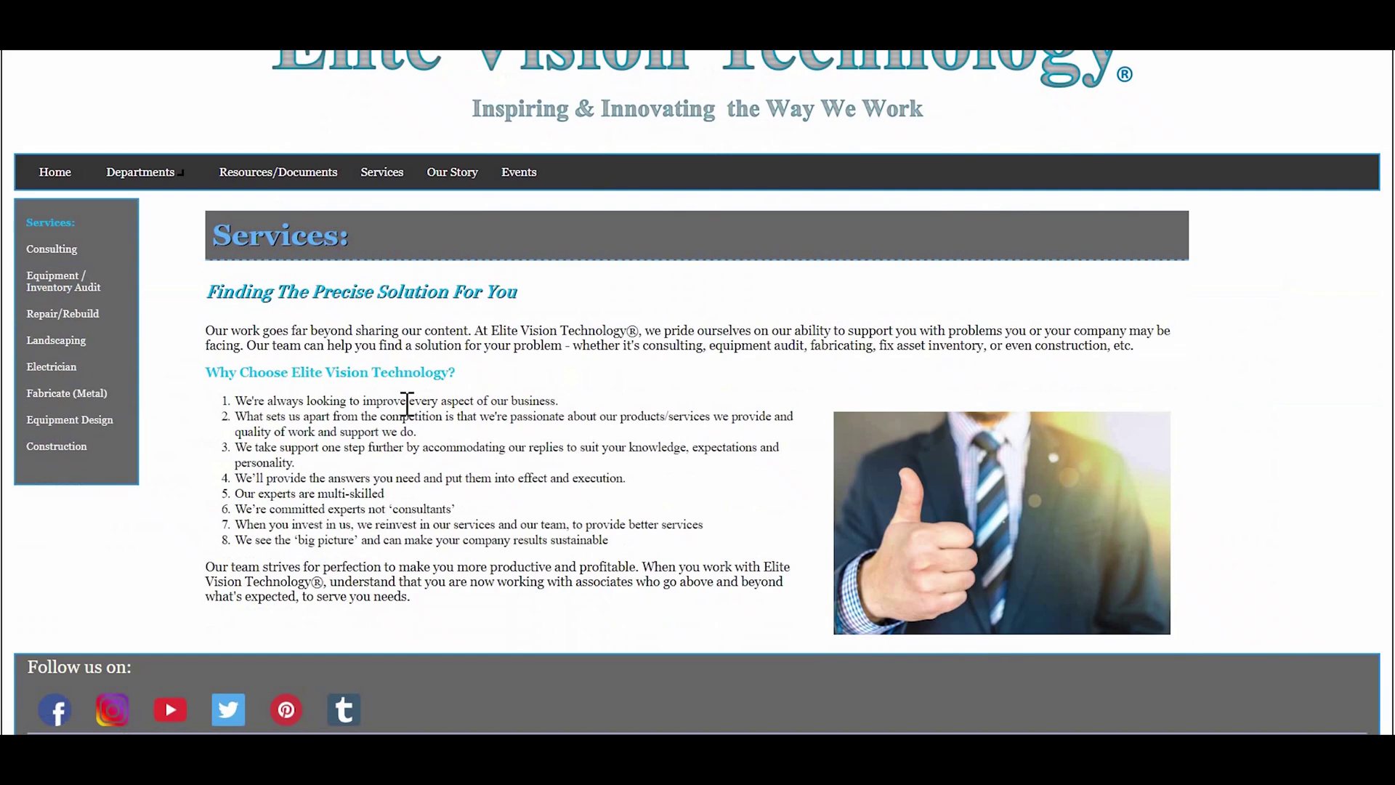
pyautogui.scroll(3, 383, 405)
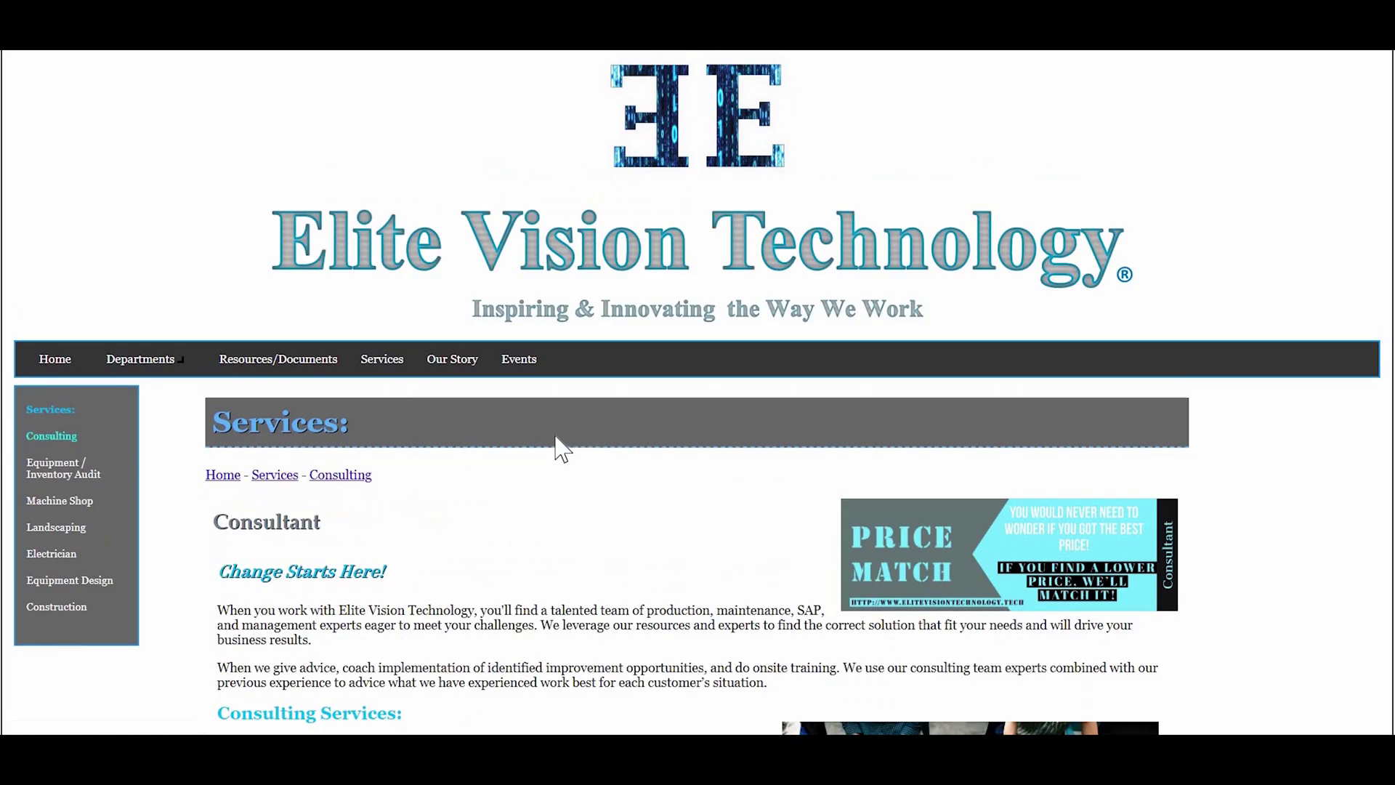
pyautogui.scroll(-3, 560, 451)
pyautogui.scroll(1, 411, 465)
pyautogui.scroll(-5, 411, 465)
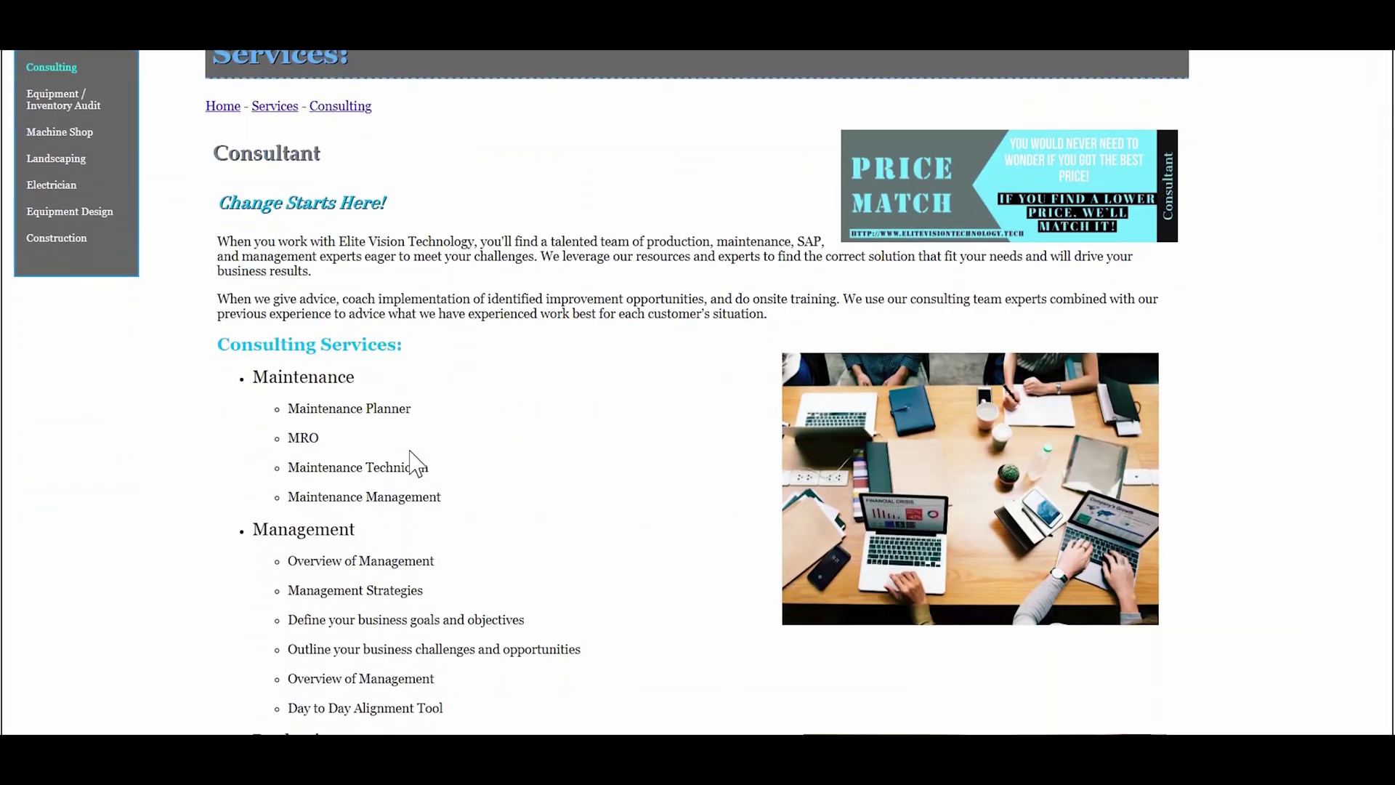
pyautogui.scroll(2, 414, 463)
pyautogui.scroll(-5, 415, 464)
pyautogui.scroll(10, 352, 439)
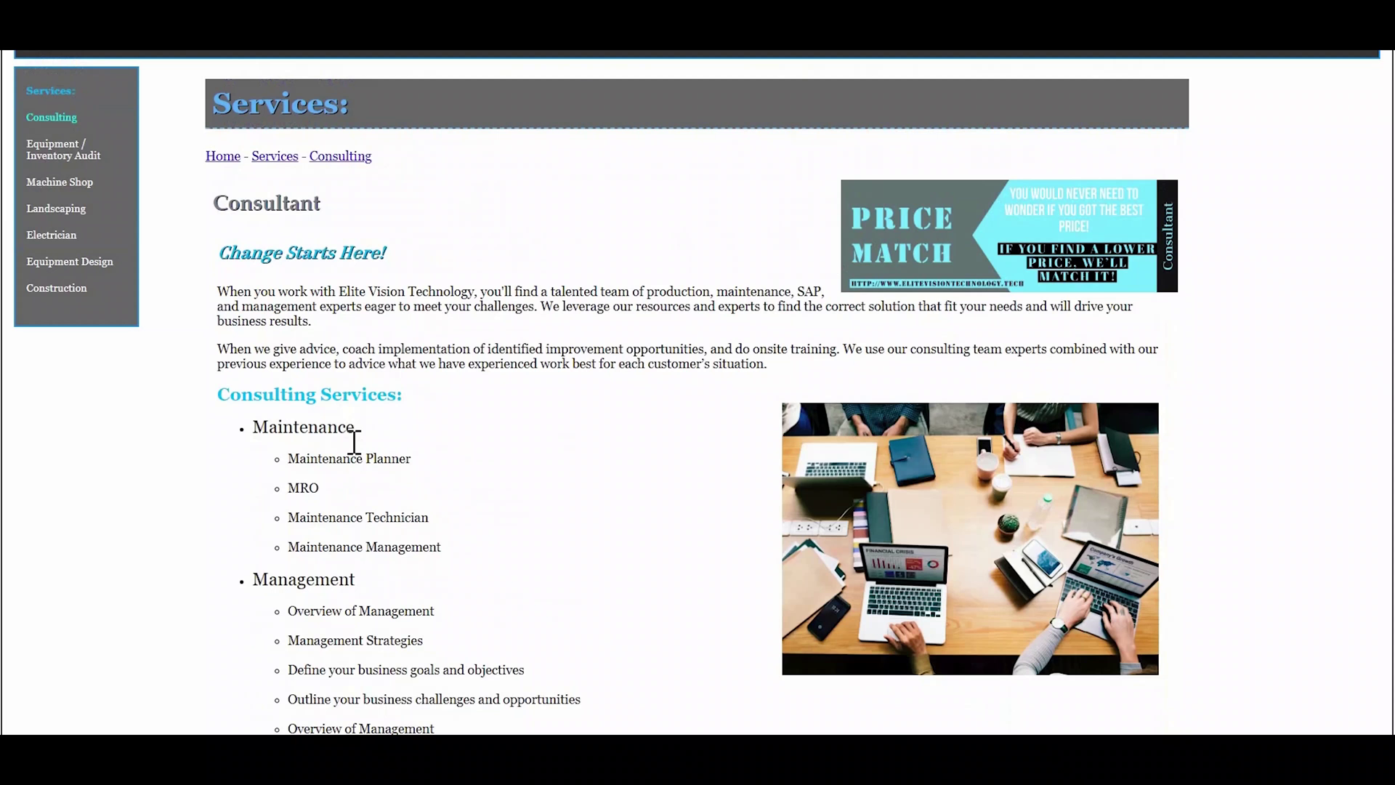
# Go to the Our Story page and scroll through it.
pyautogui.moveTo(142, 378)
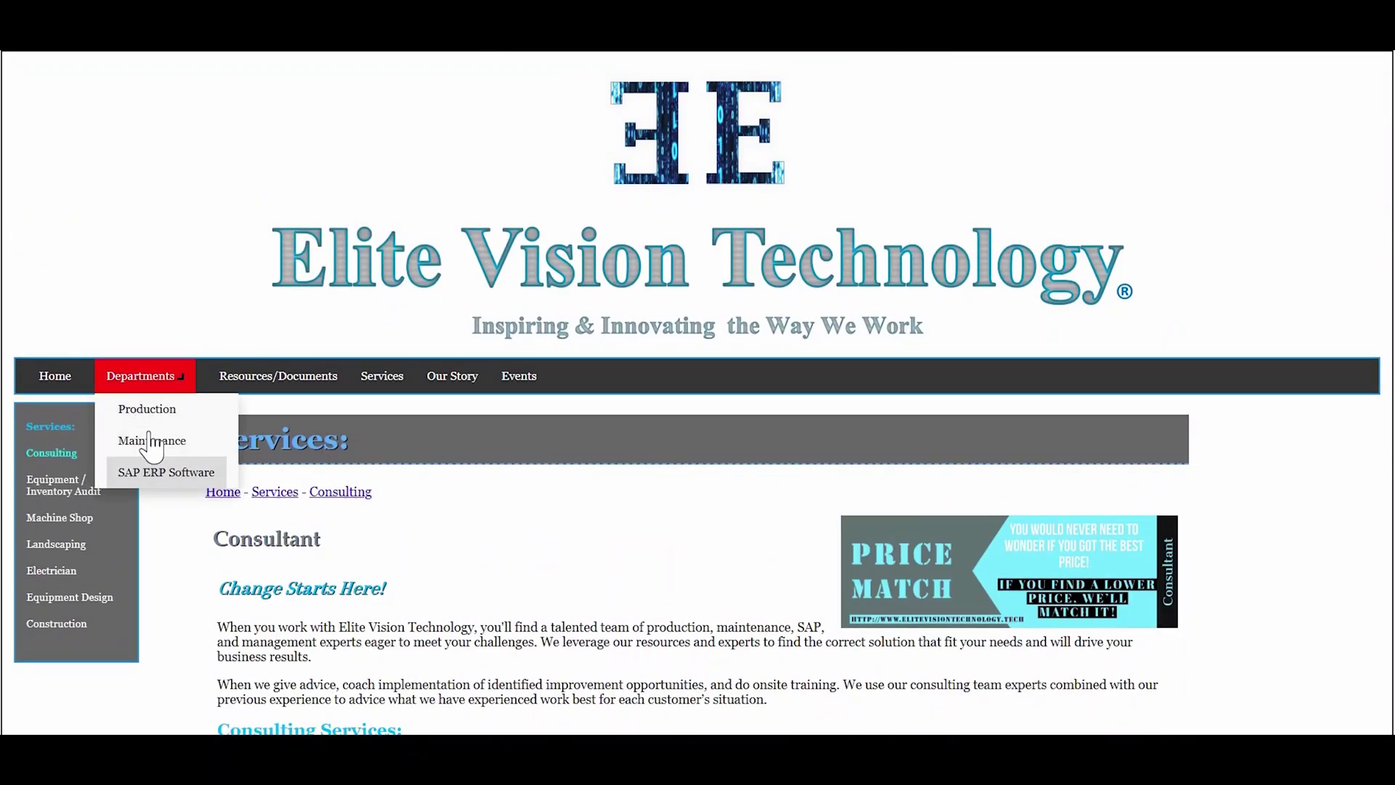
pyautogui.click(445, 384)
pyautogui.scroll(-3, 548, 363)
pyautogui.scroll(3, 548, 374)
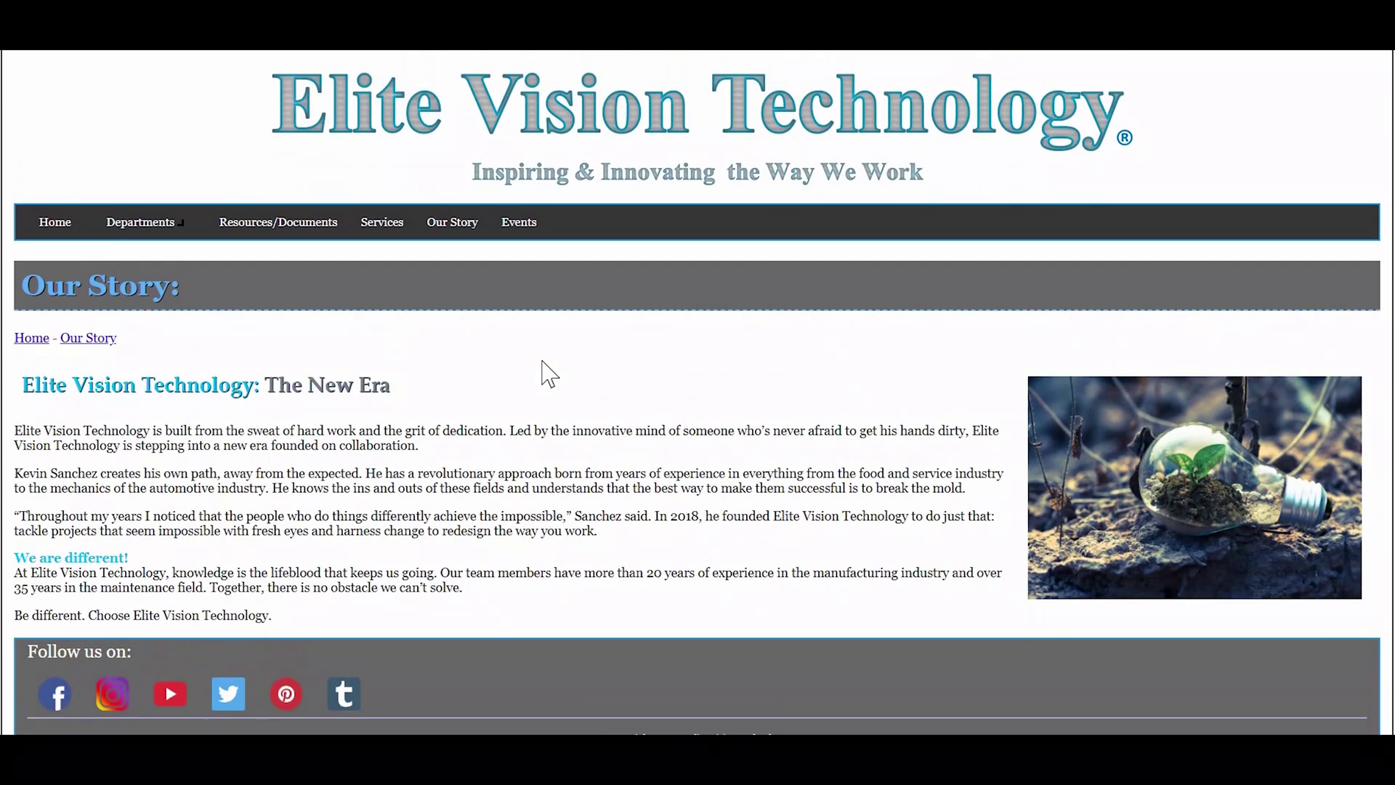
pyautogui.scroll(-3, 399, 399)
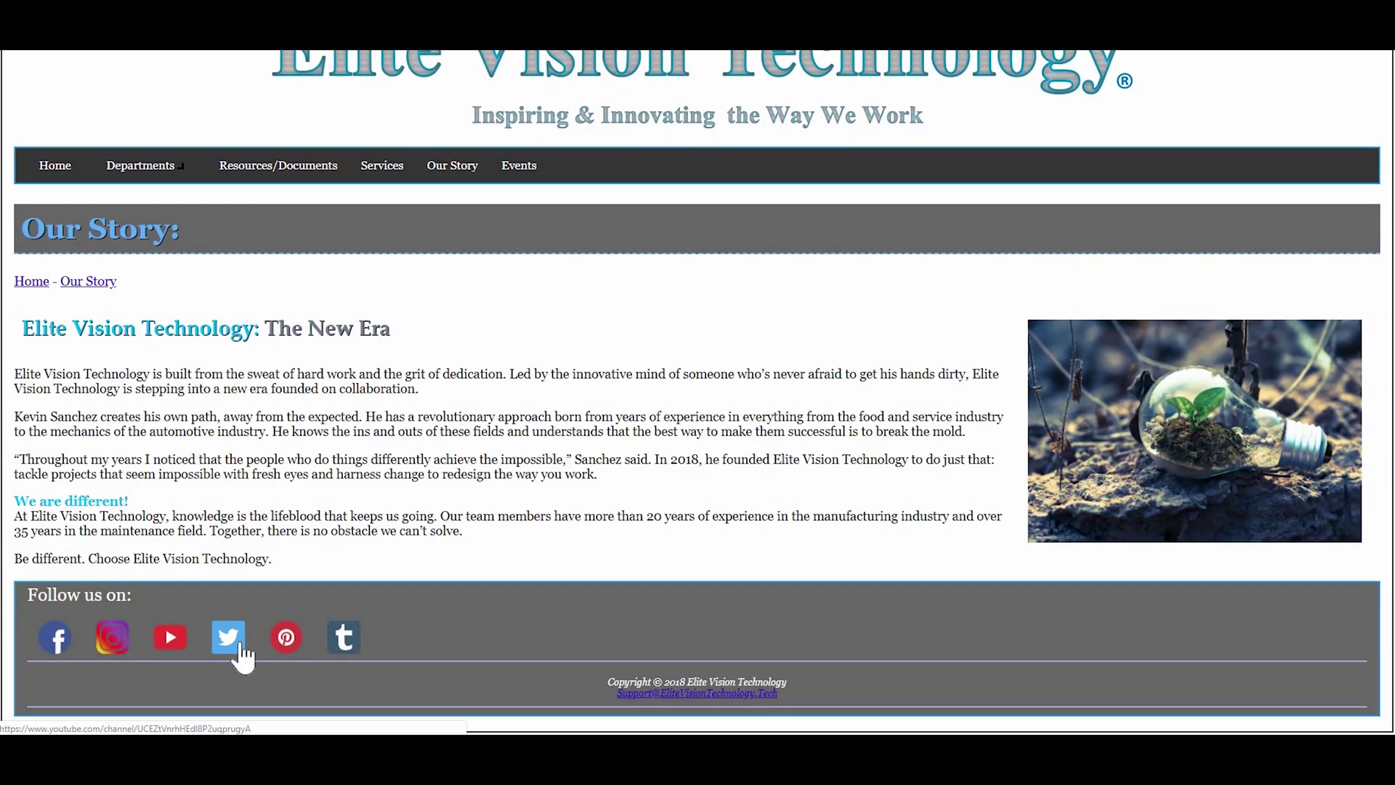
# Open the company's Instagram profile and scroll down through its SAP how-to post grid.
pyautogui.click(121, 638)
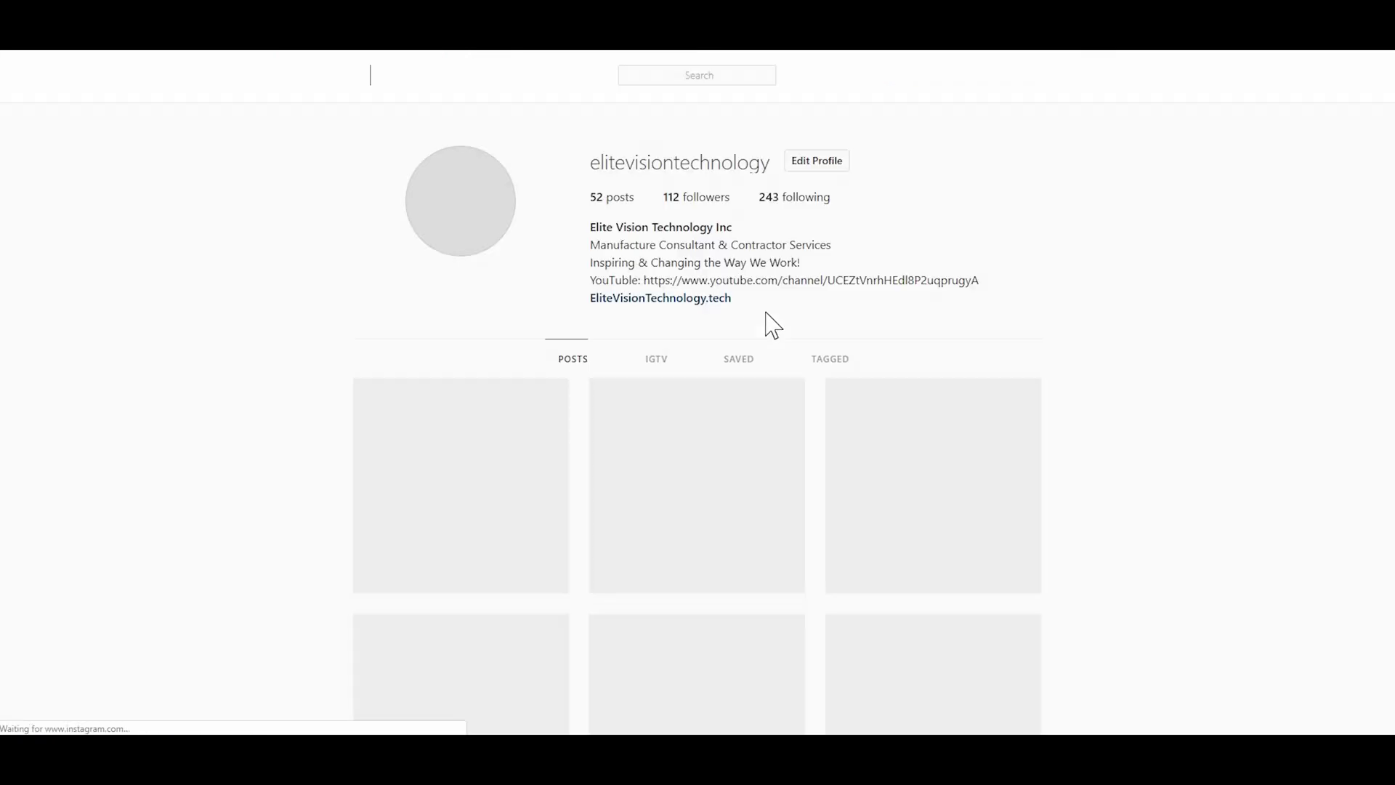
pyautogui.scroll(-6, 748, 321)
pyautogui.scroll(-10, 749, 326)
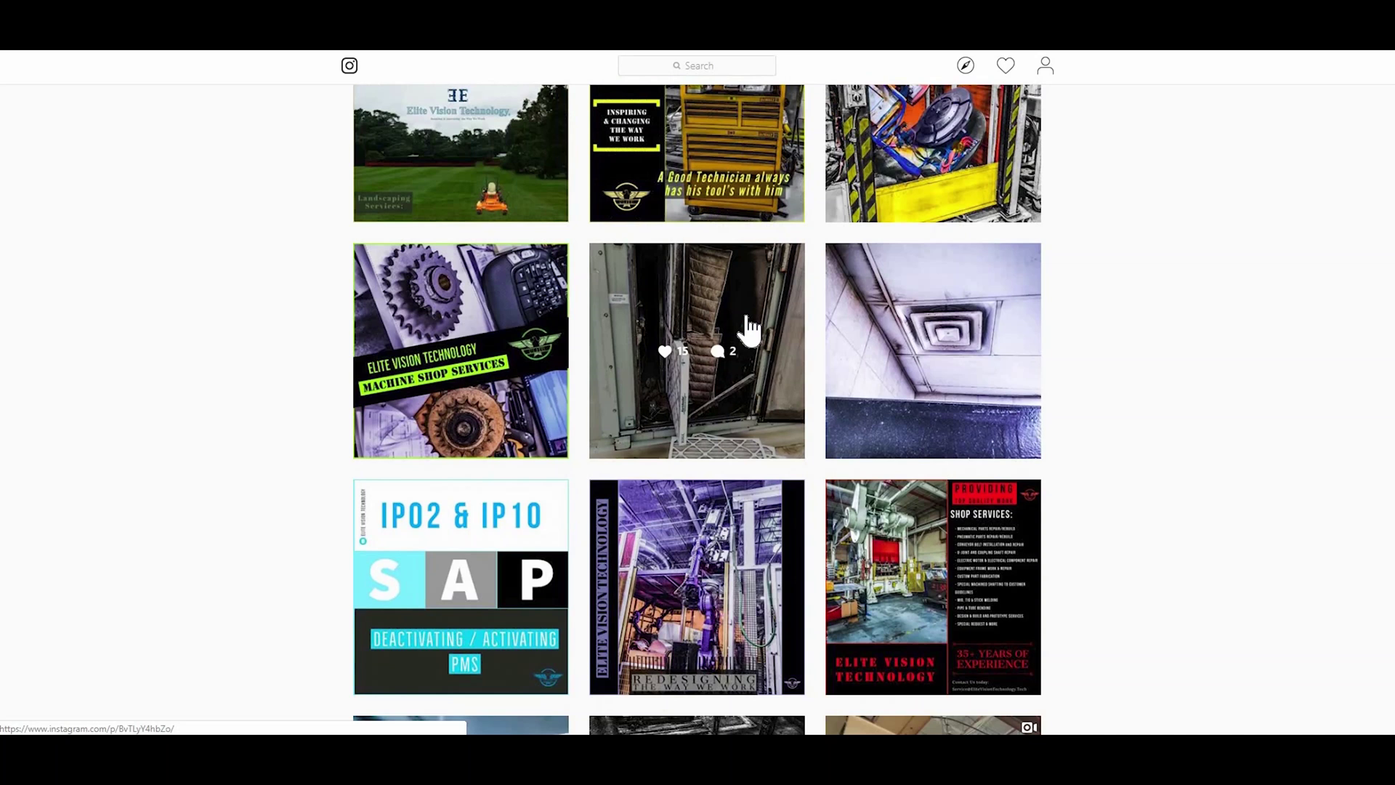
pyautogui.scroll(-10, 749, 330)
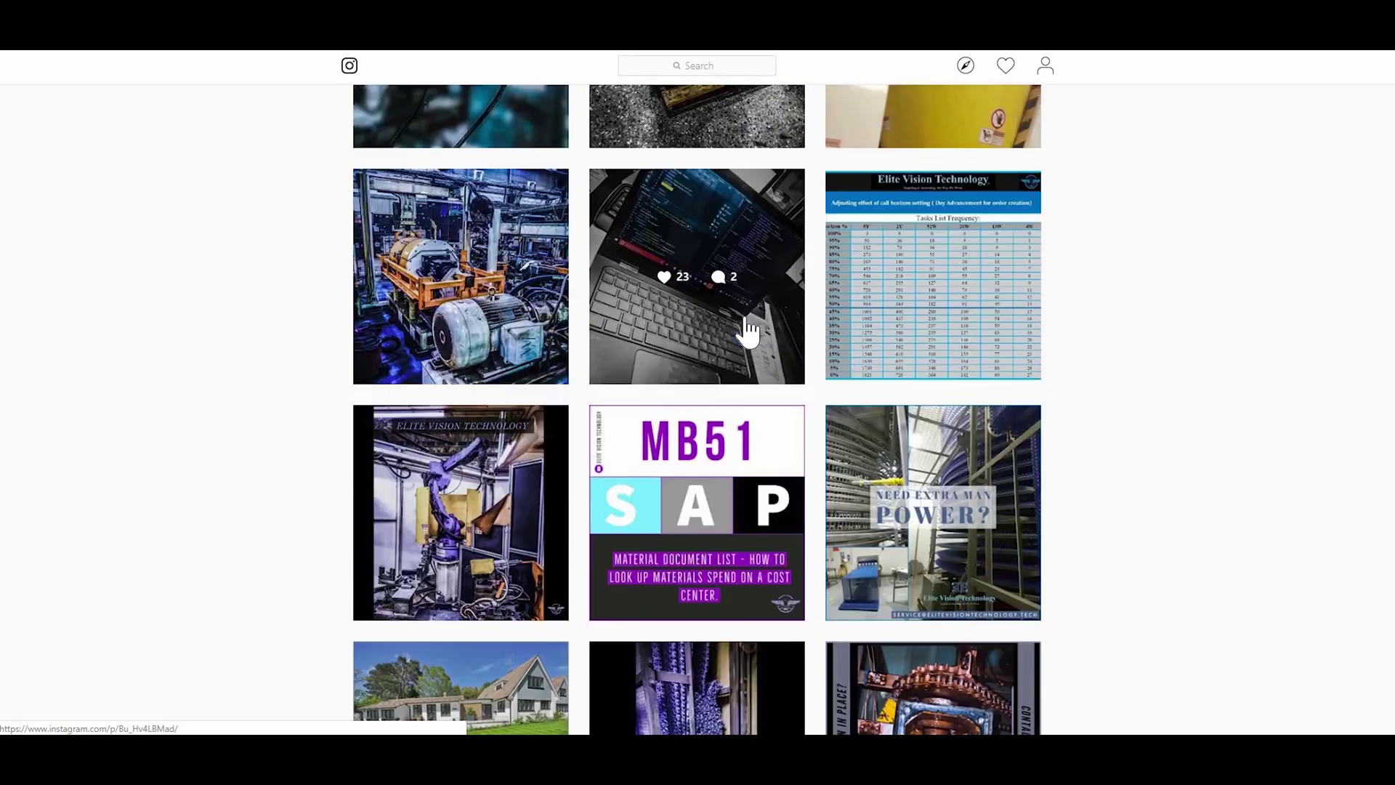
pyautogui.scroll(-6, 749, 331)
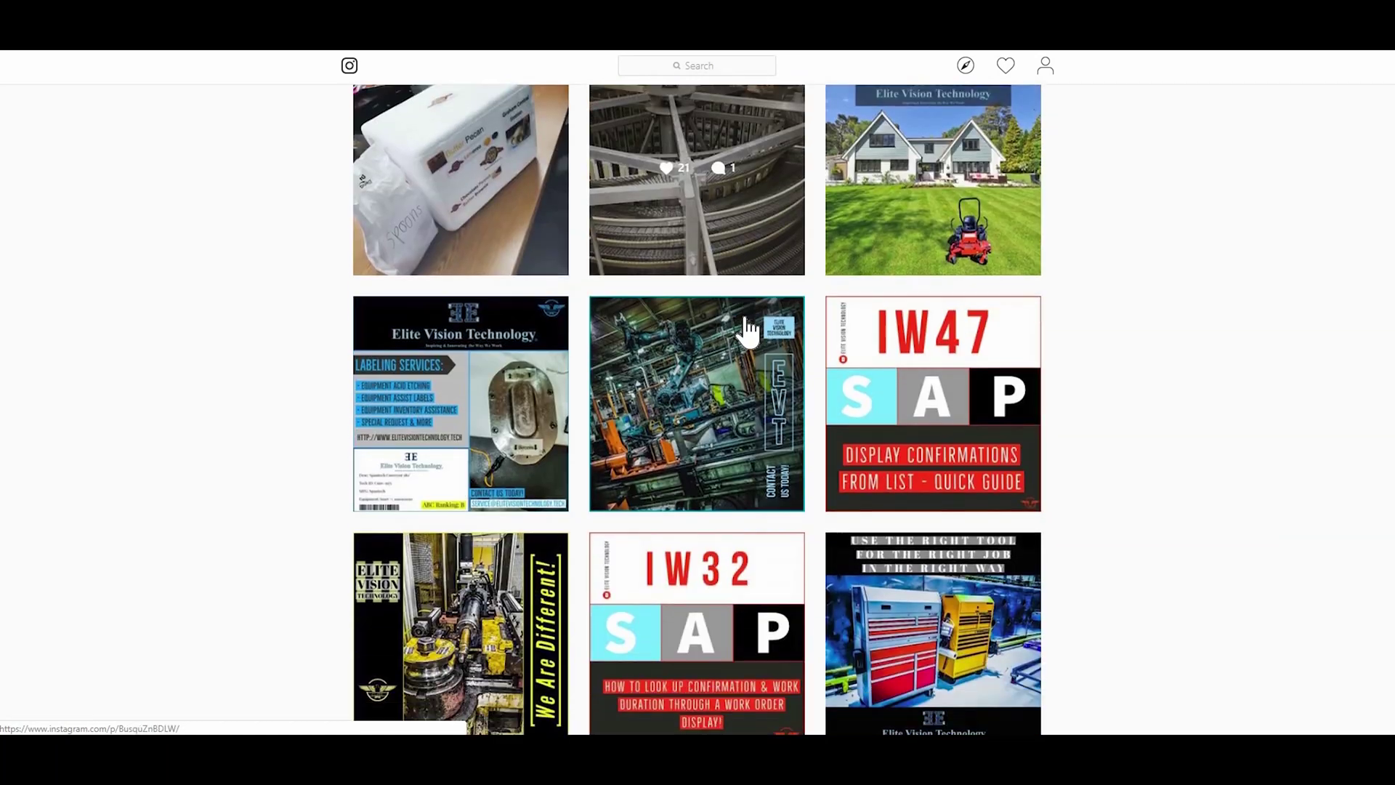
pyautogui.scroll(-1, 748, 330)
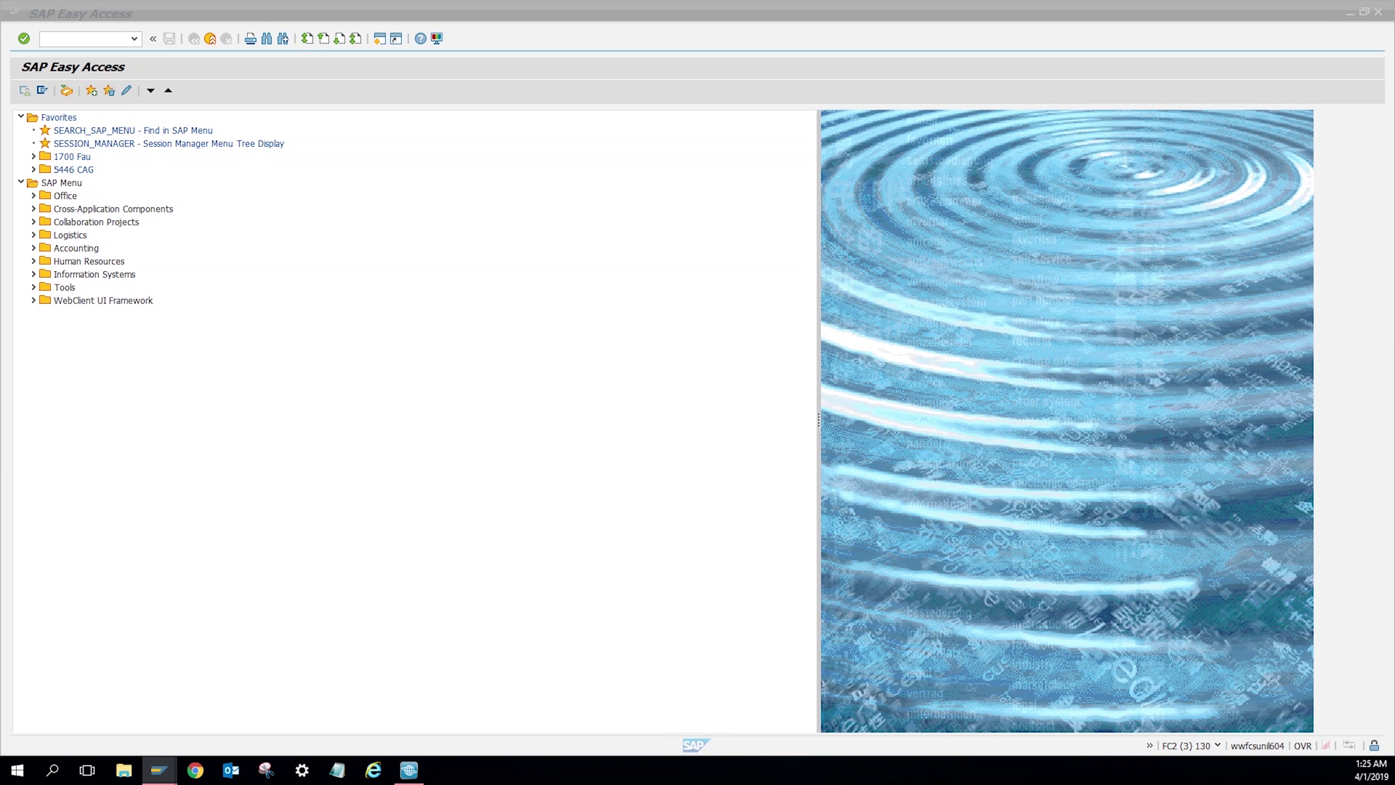
pyautogui.hotkey('alt', 'Tab')
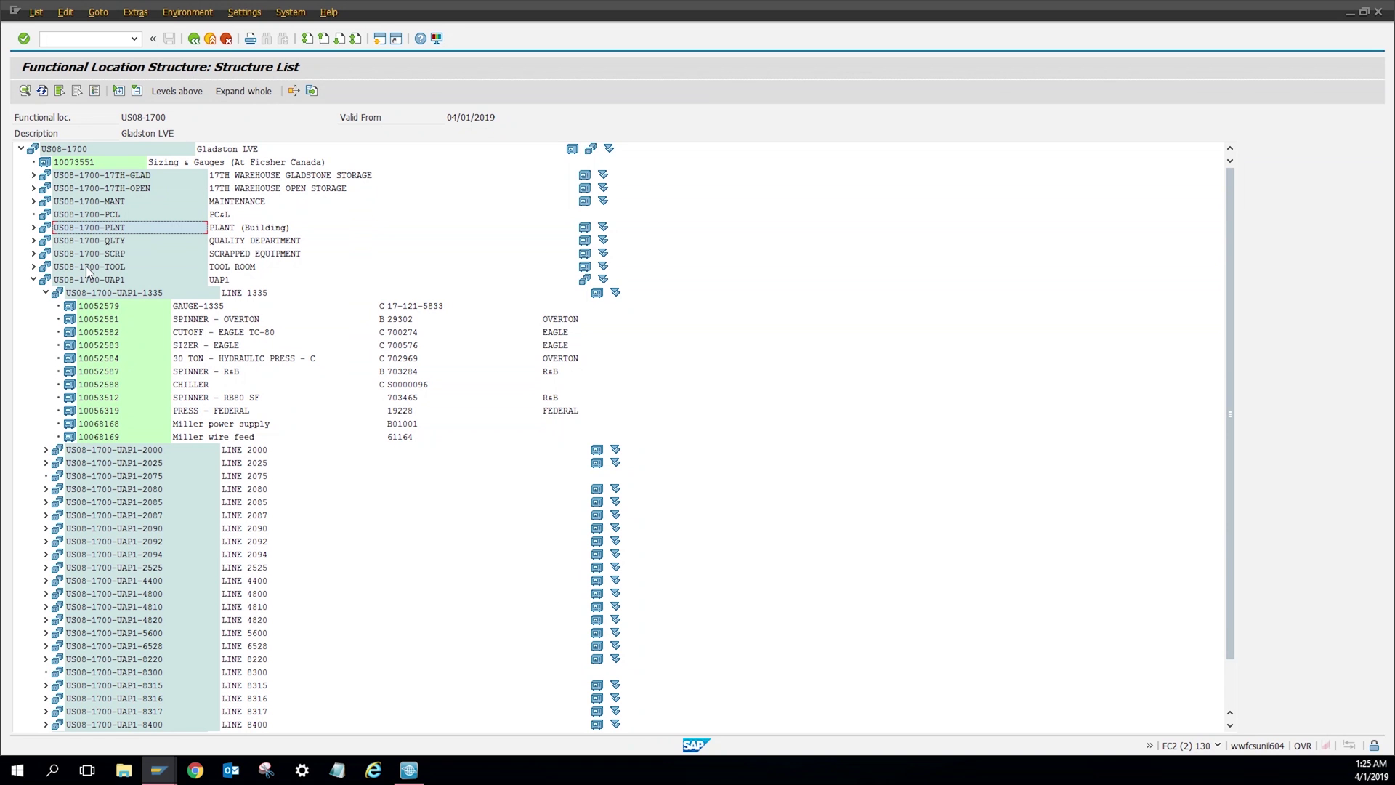
pyautogui.click(83, 269)
pyautogui.click(105, 245)
pyautogui.click(103, 258)
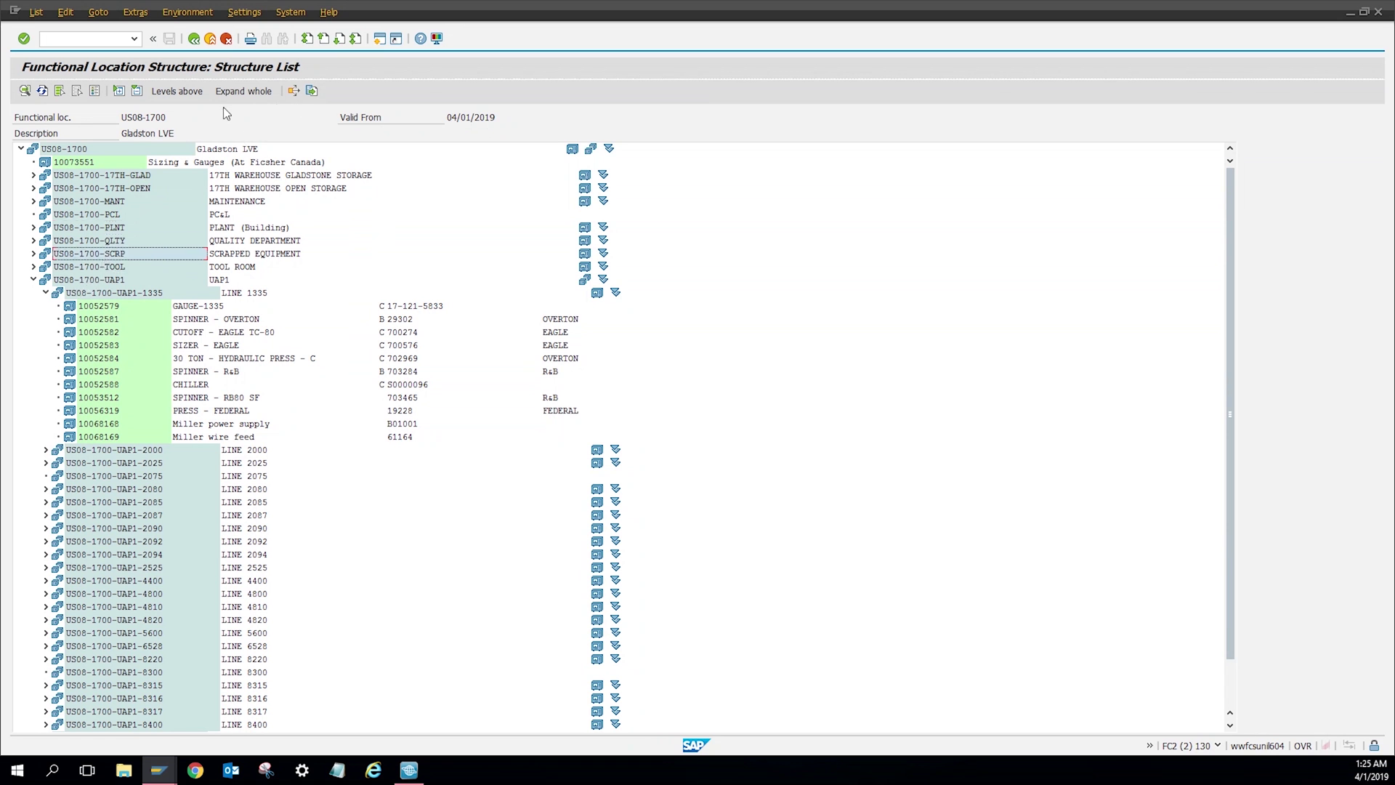
pyautogui.click(99, 93)
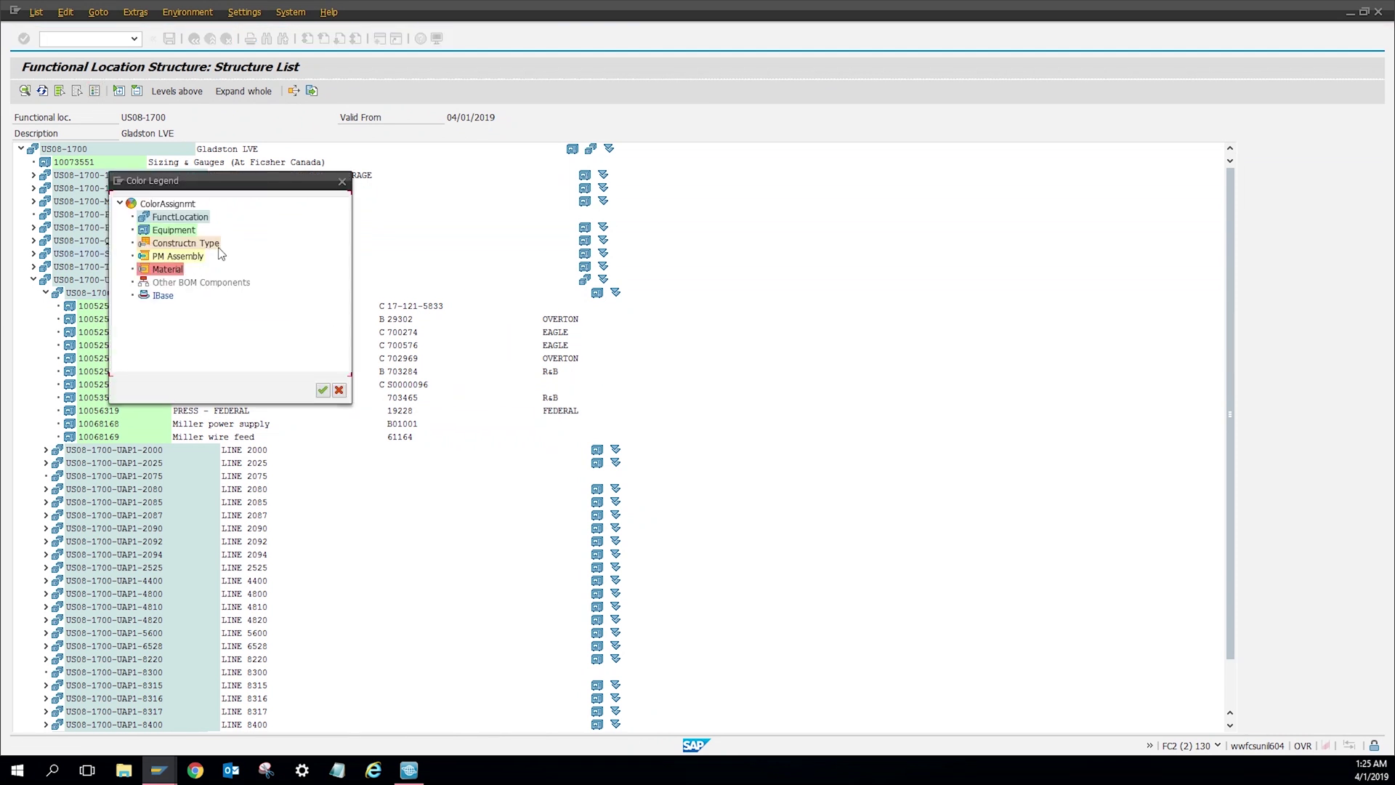
pyautogui.click(339, 187)
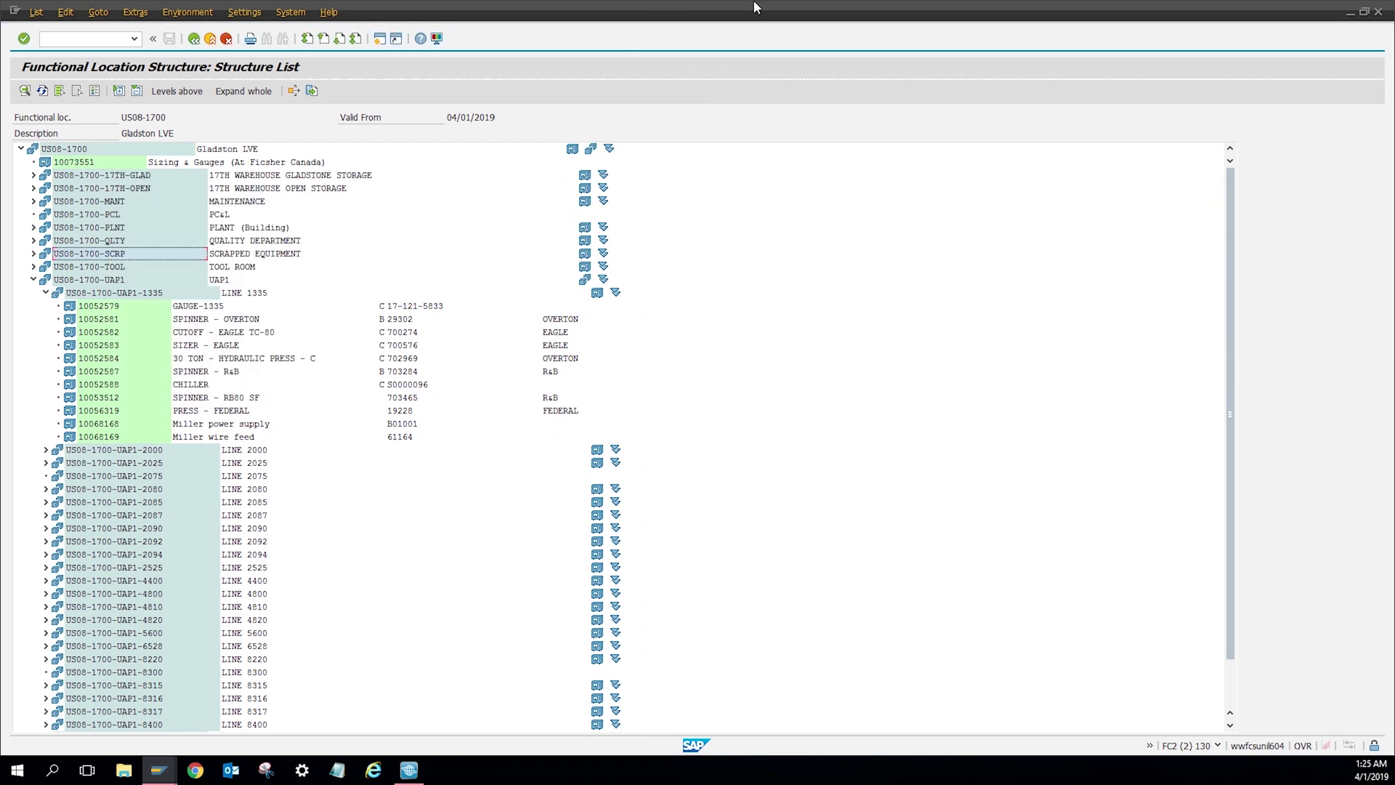
pyautogui.moveTo(754, 7); pyautogui.dragTo(1394, 473)
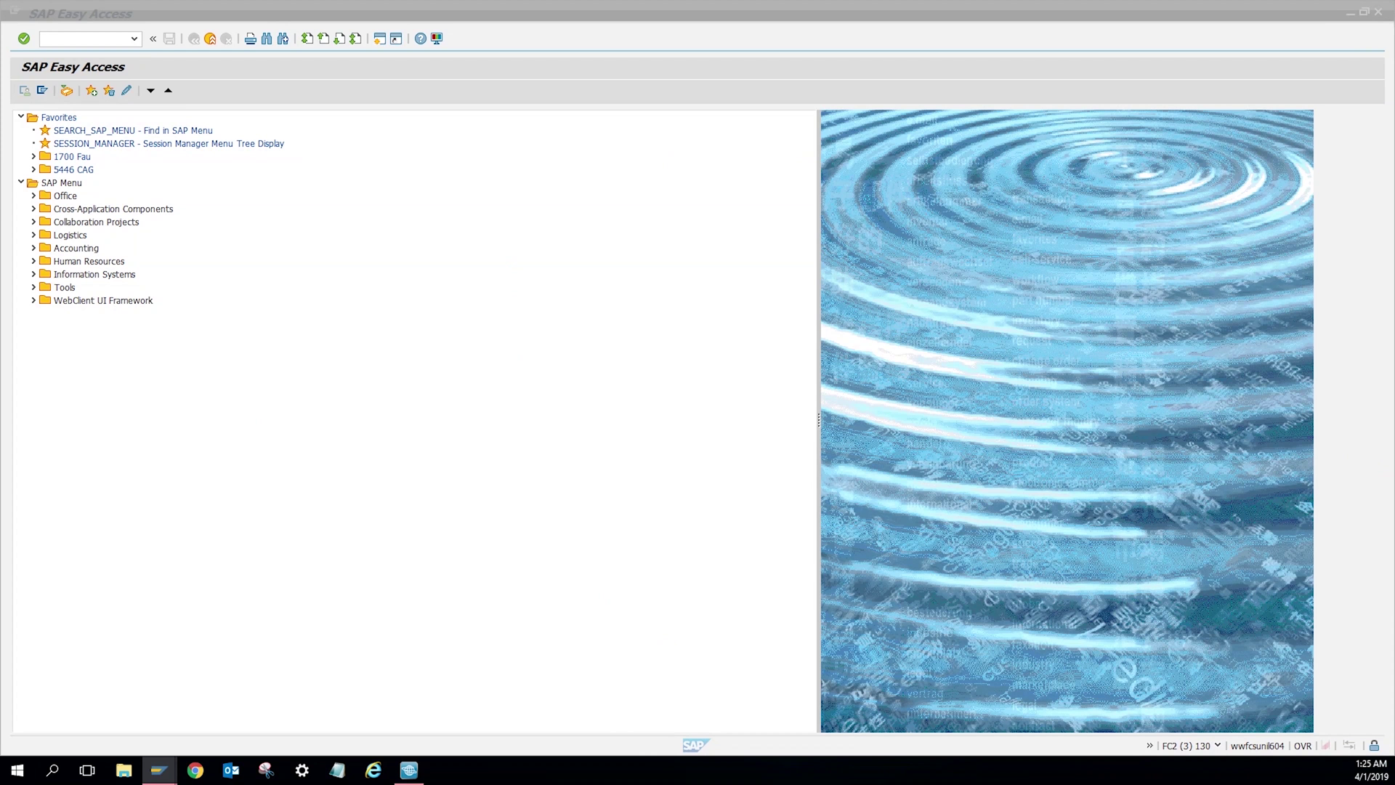
# Run IL01 with functional location US08-1700-IDLE and confirm to reach its master data.
pyautogui.click(66, 43)
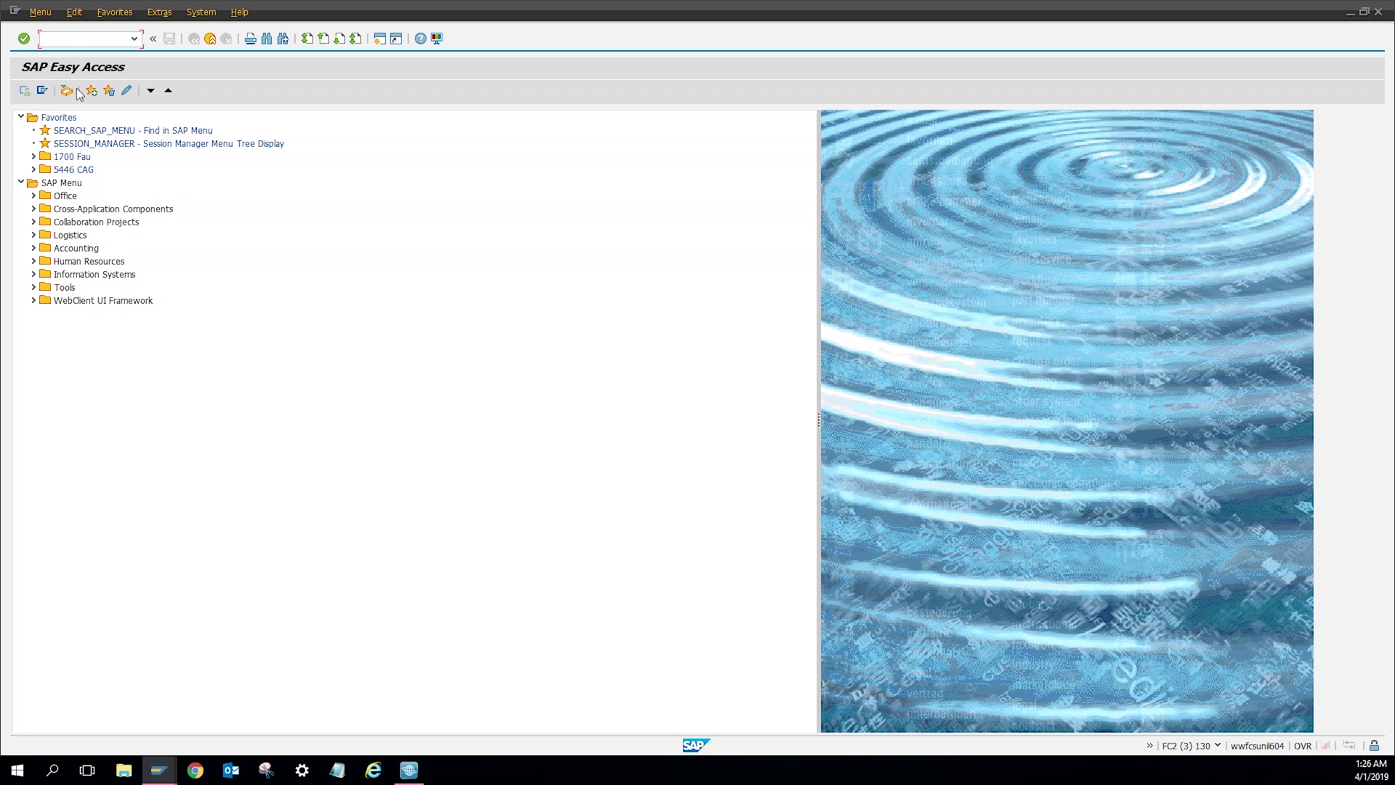
pyautogui.write('IL01')
pyautogui.press('Return')
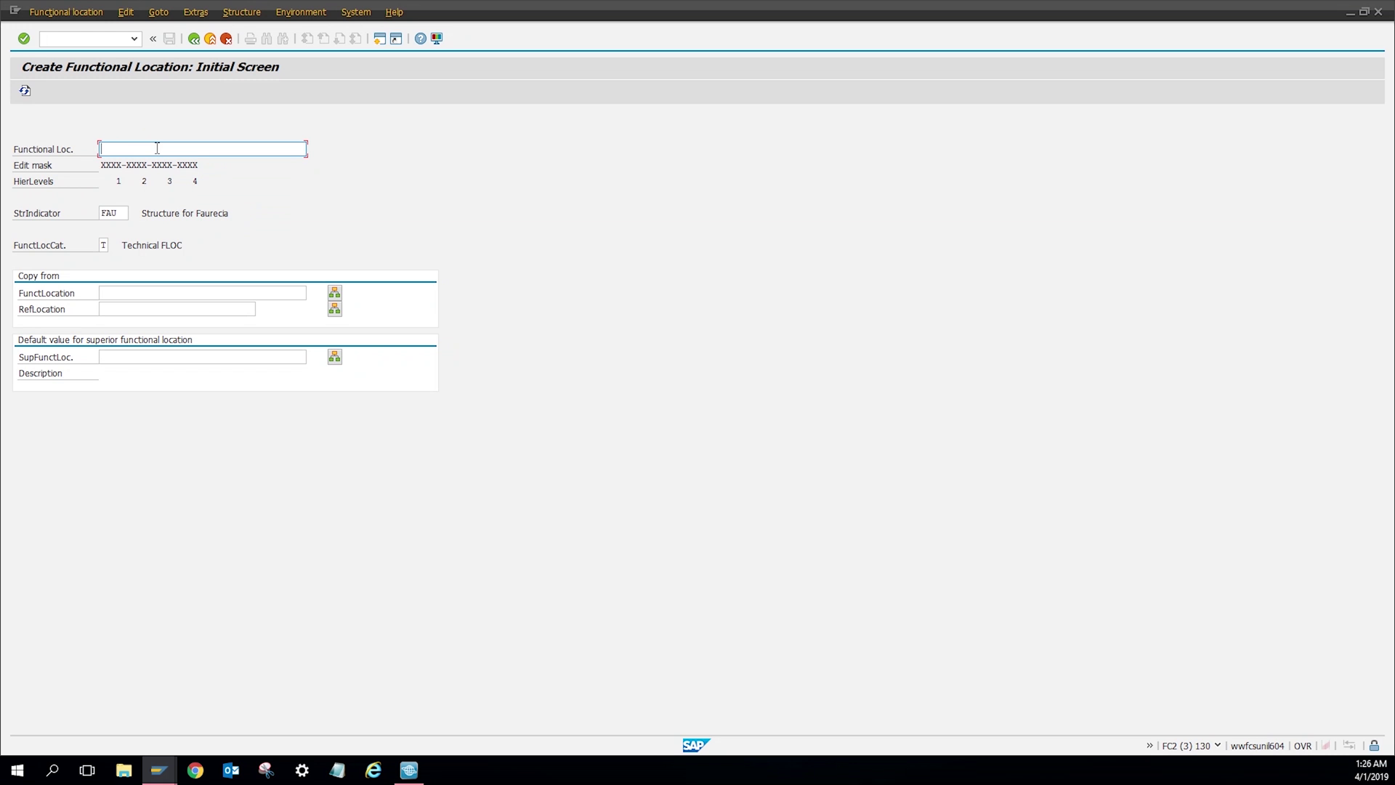
pyautogui.press('BackSpace')
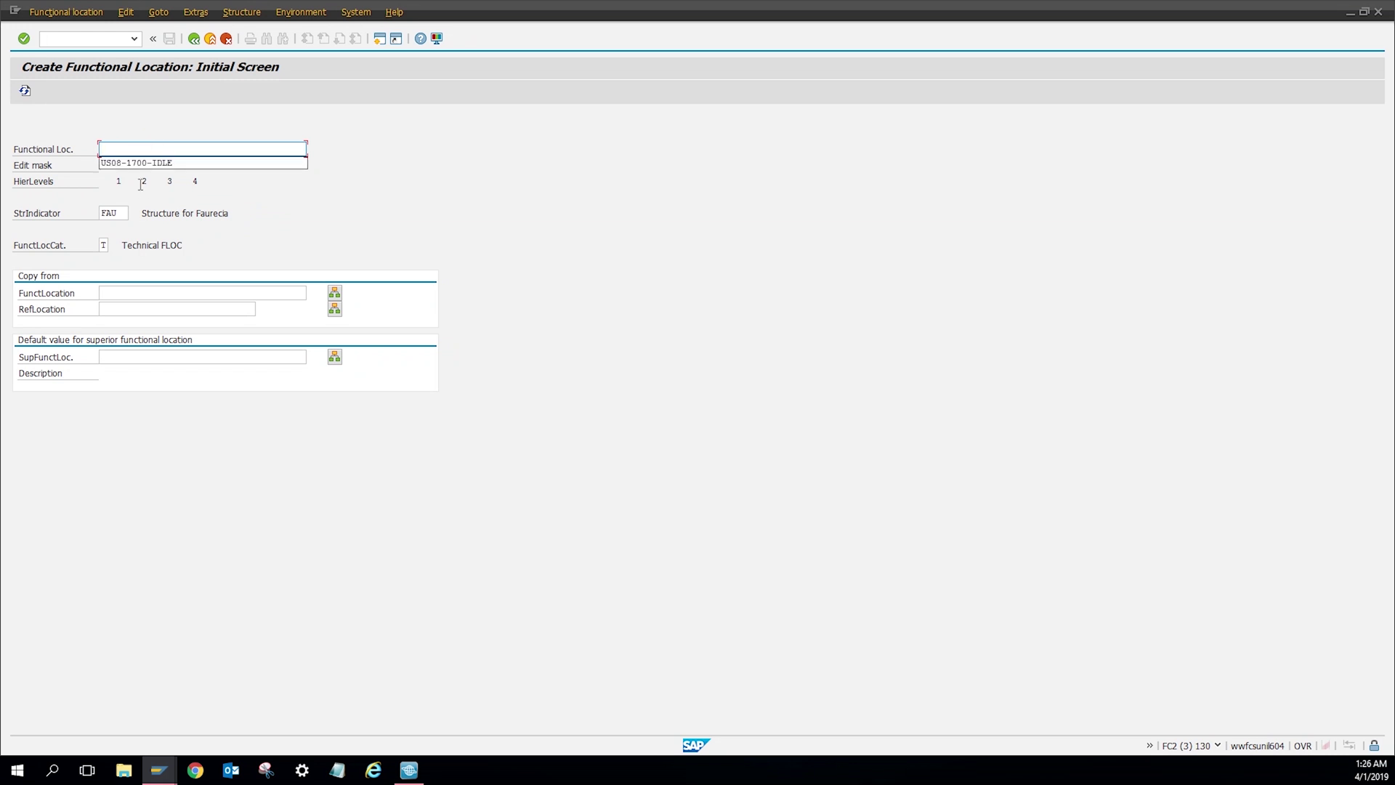
pyautogui.click(122, 161)
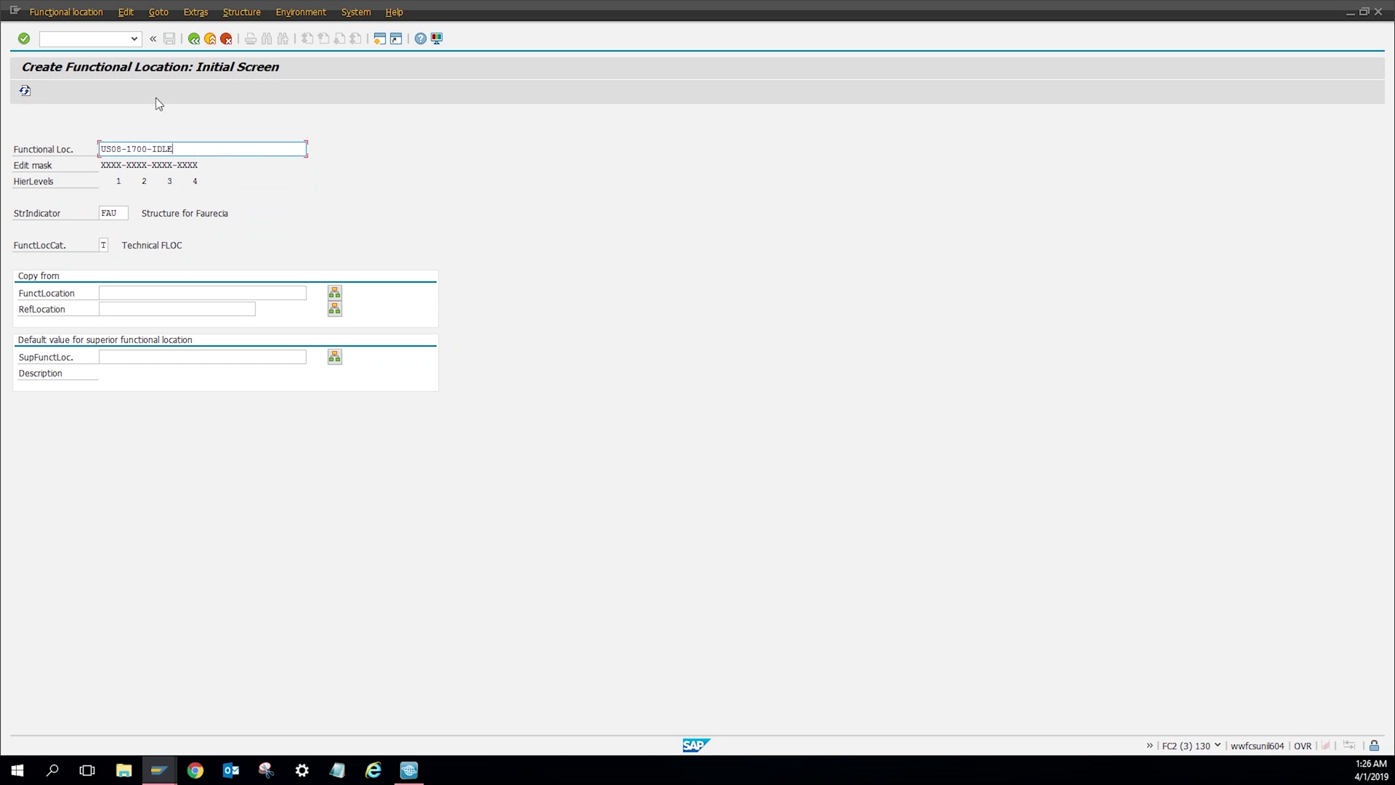
pyautogui.click(26, 42)
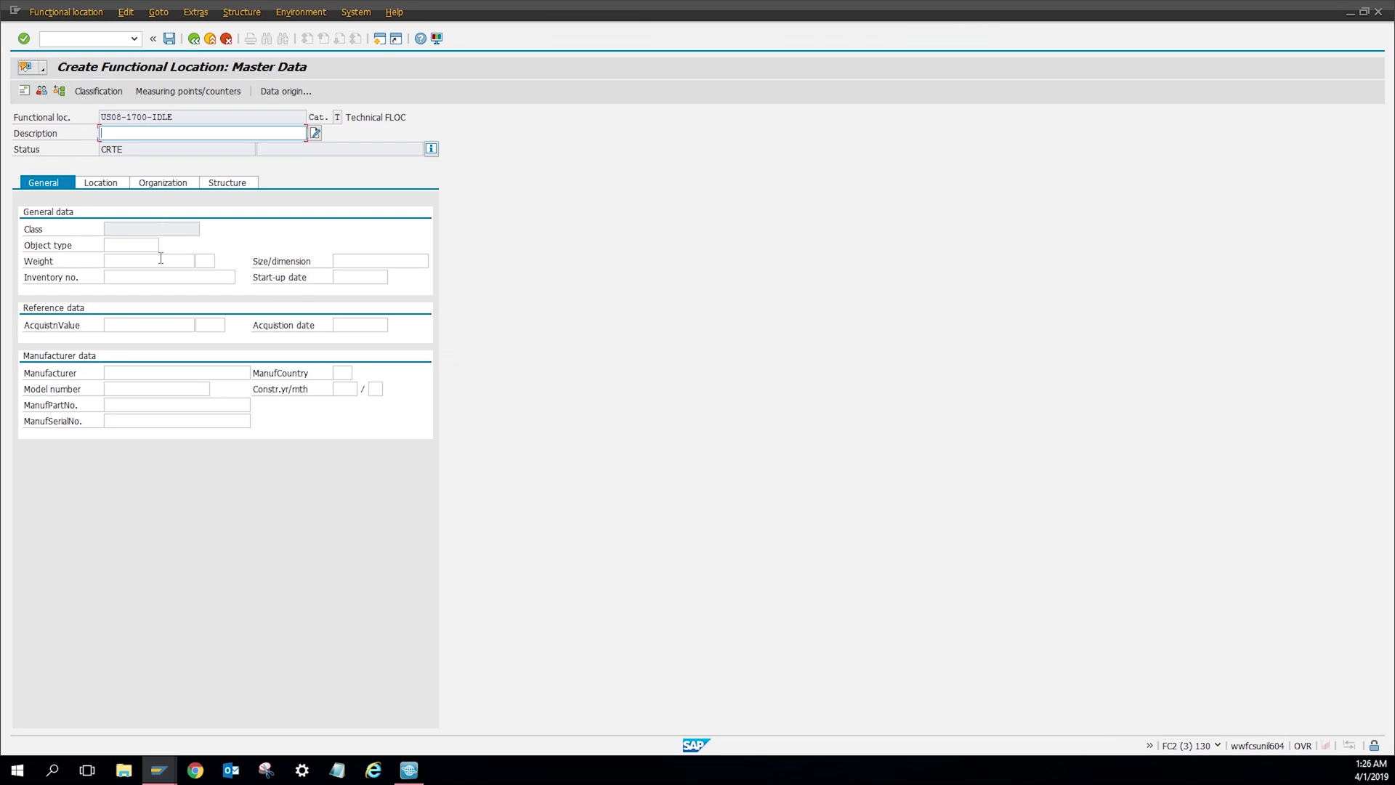
# Review the Location, Organization and Structure data, including superior location US08-1700.
pyautogui.click(122, 185)
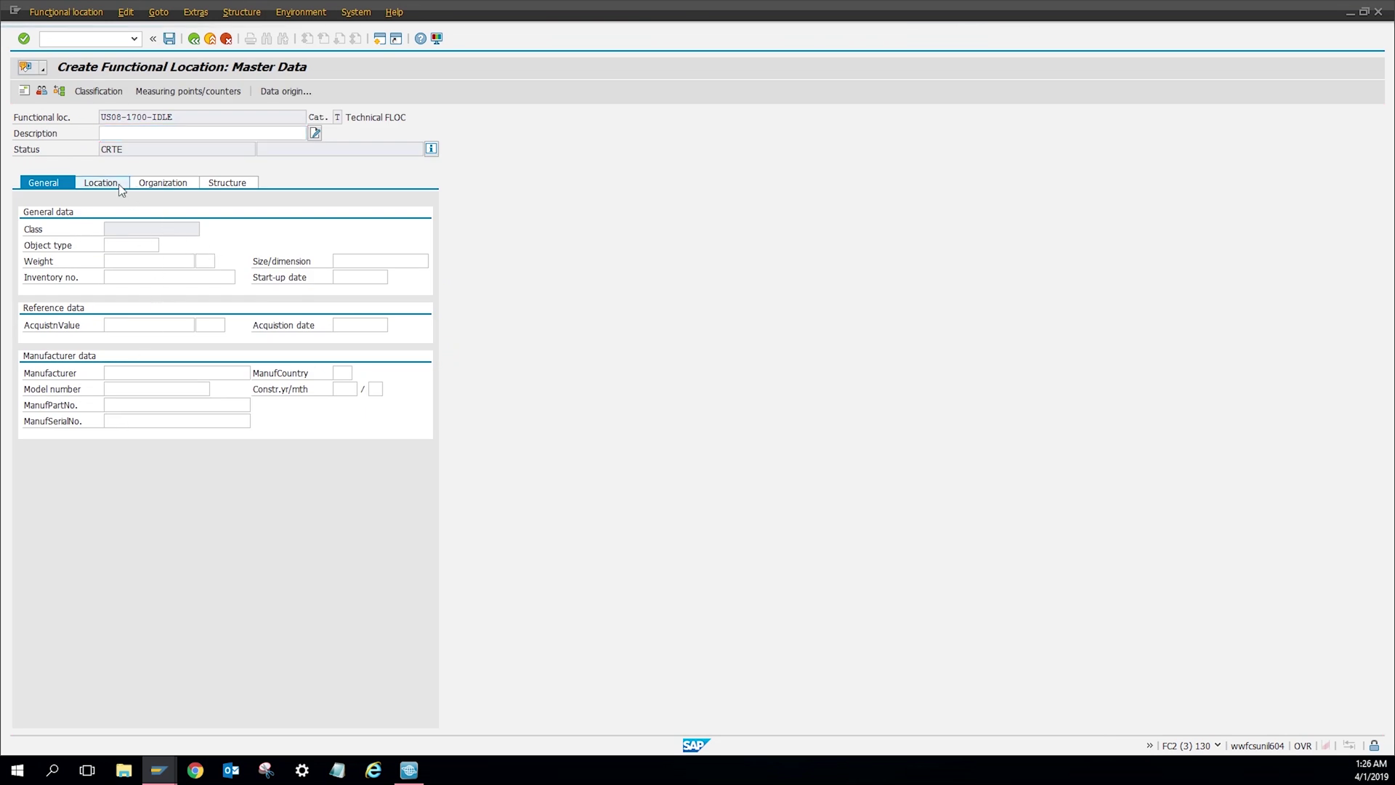
pyautogui.click(179, 187)
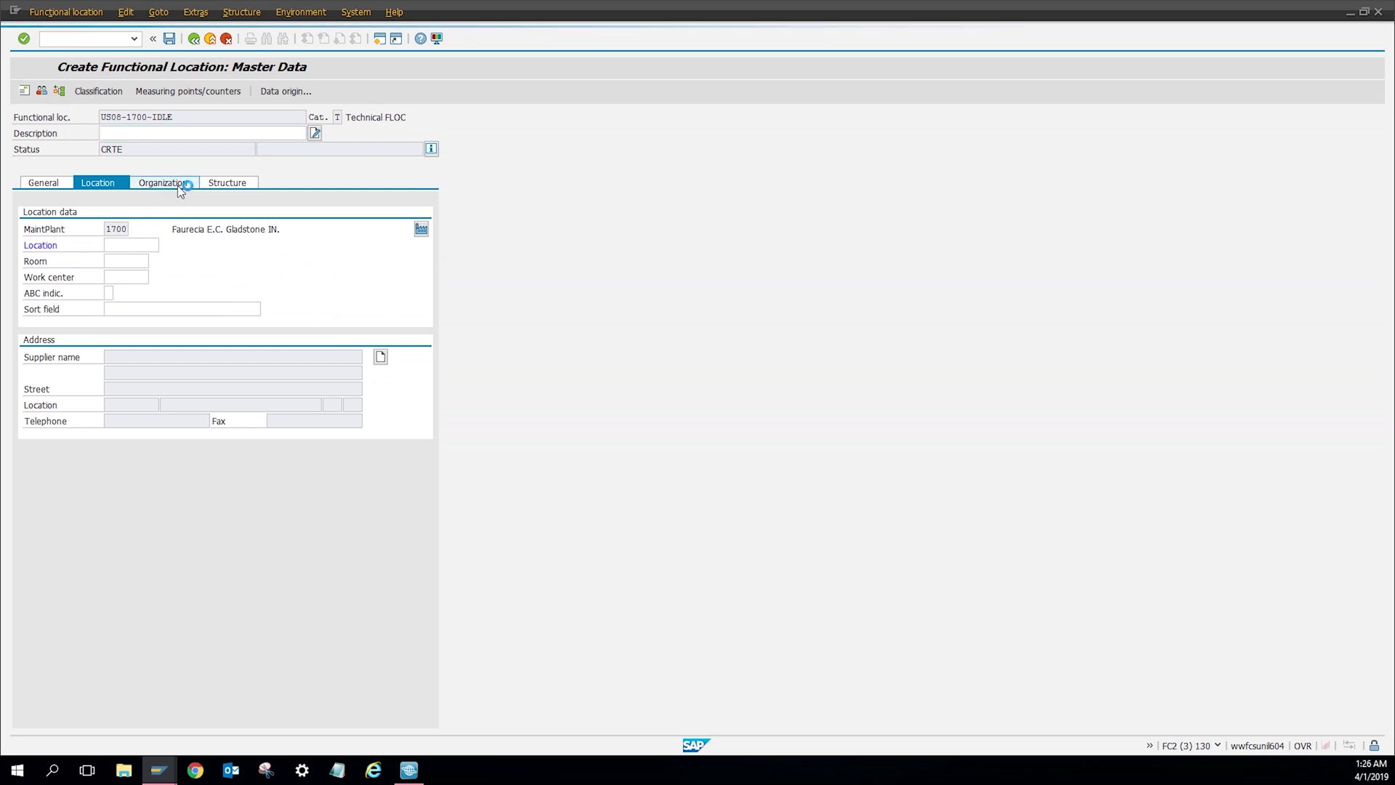
pyautogui.click(236, 185)
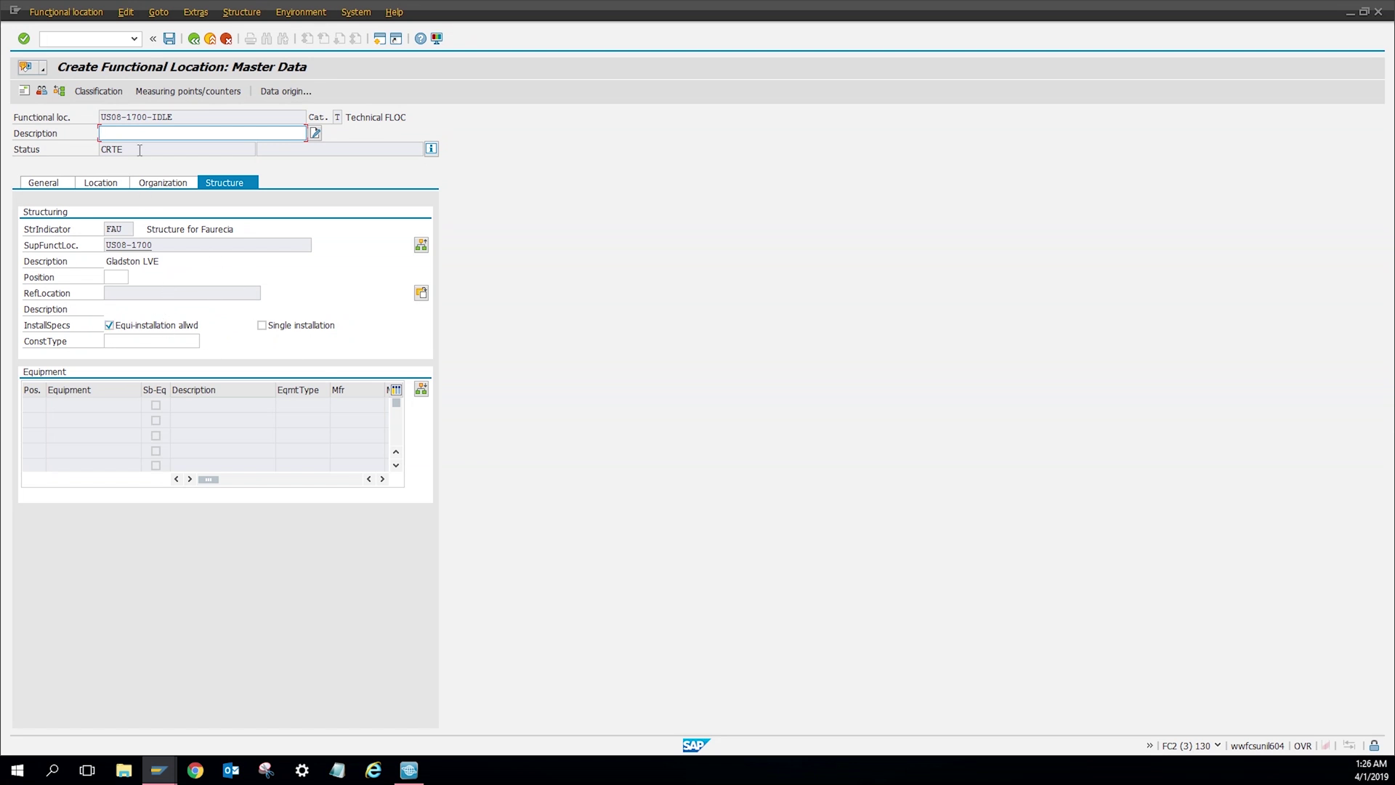
# Set the description to IDLE EQUIPMENT from the field's input history.
pyautogui.click(185, 132)
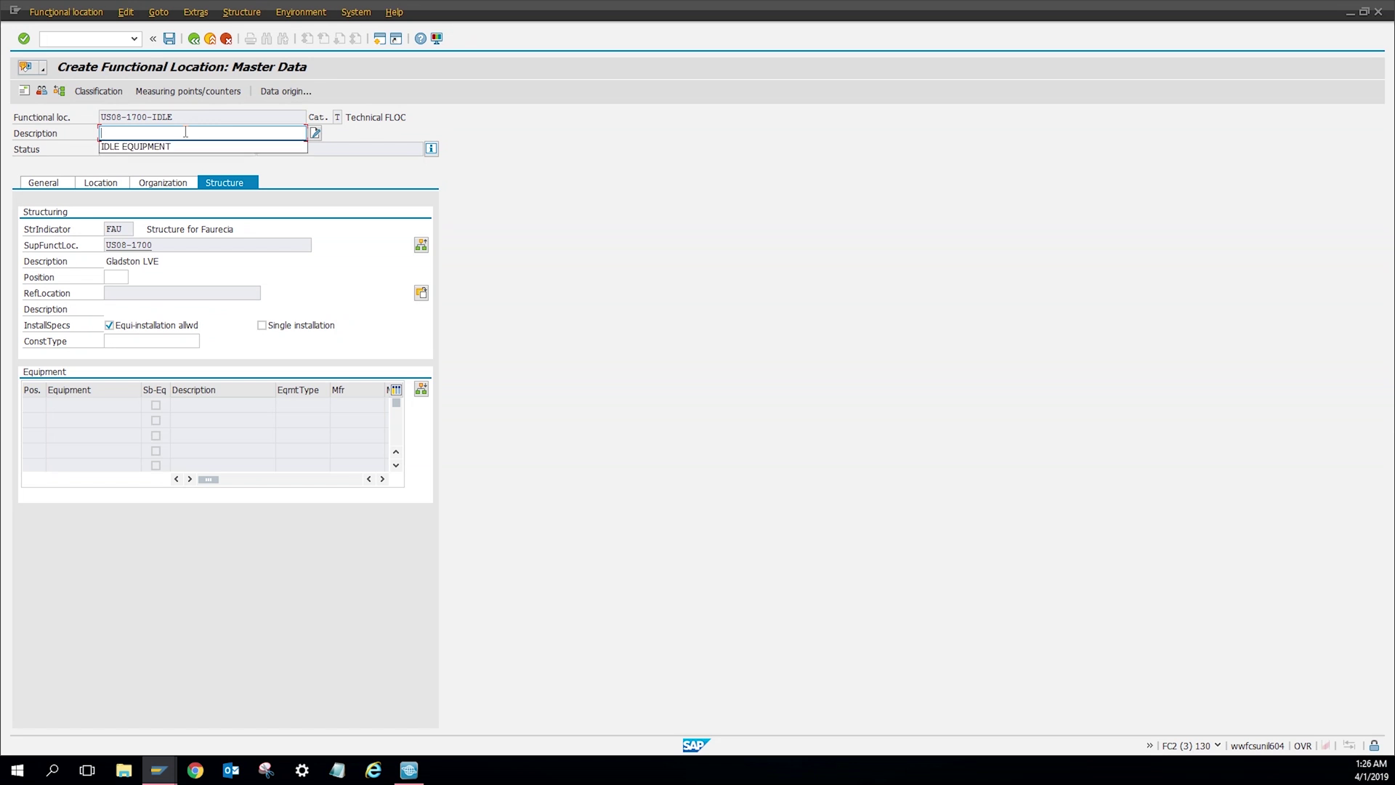
pyautogui.press('Down')
pyautogui.press('Return')
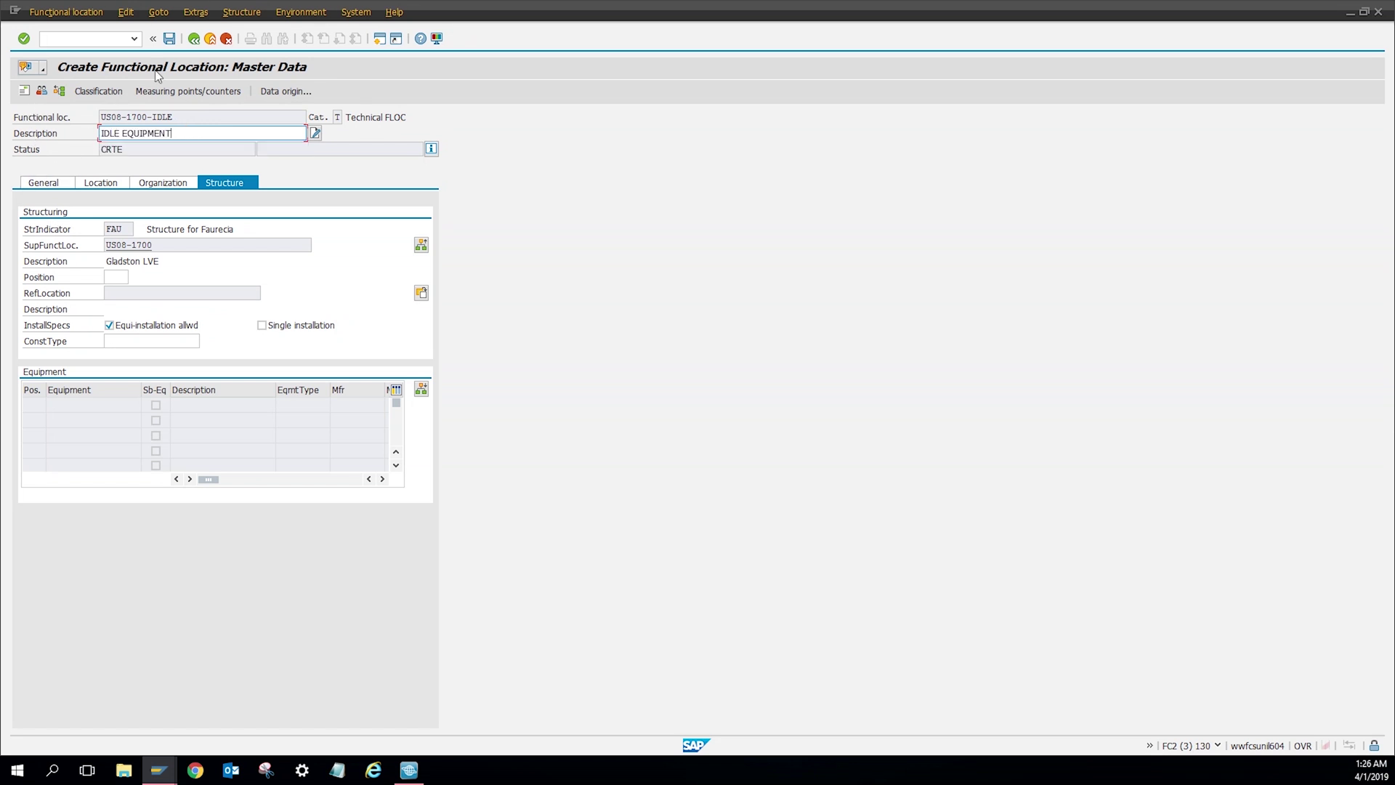
# Save US08-1700-IDLE, display the US08-1700 structure list, and select the IDLE EQUIPMENT row.
pyautogui.click(171, 44)
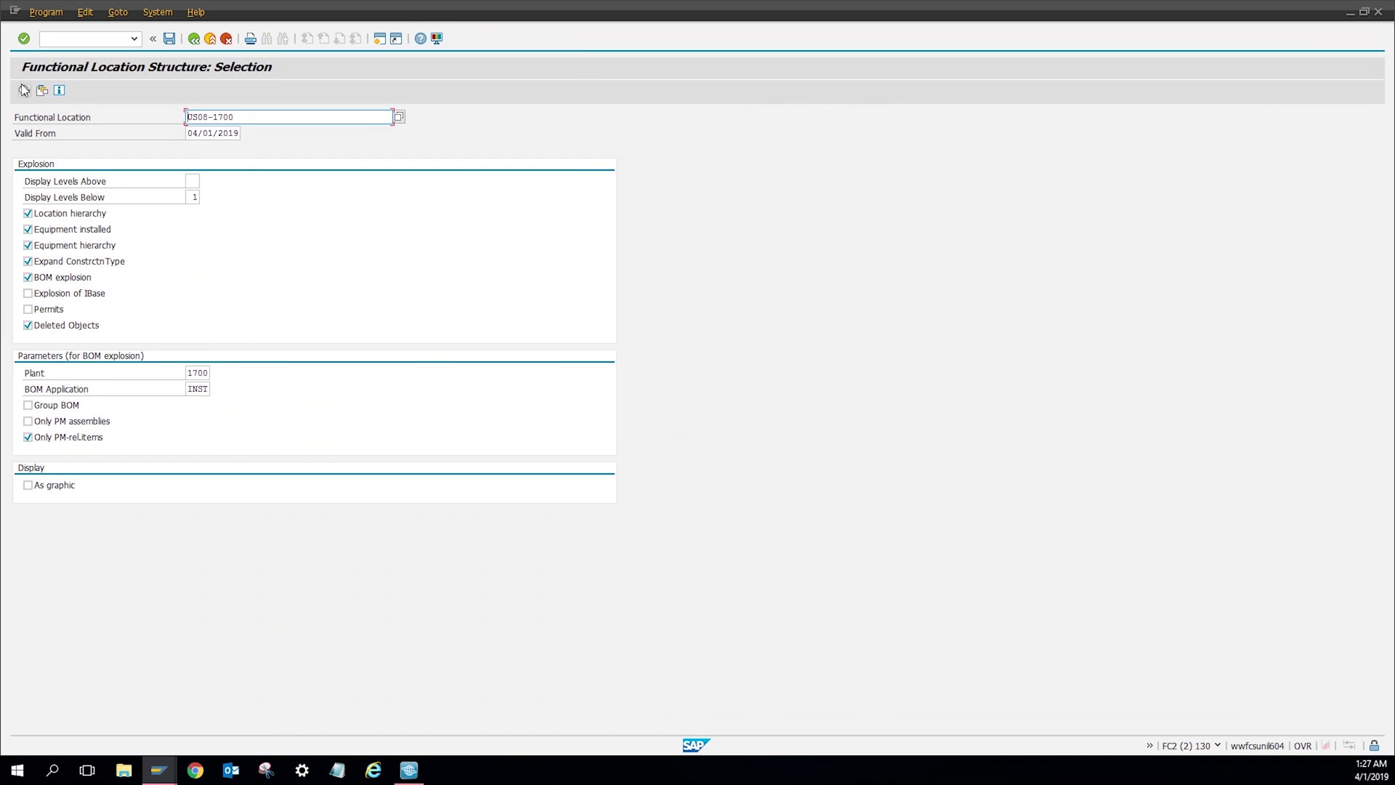
pyautogui.click(24, 90)
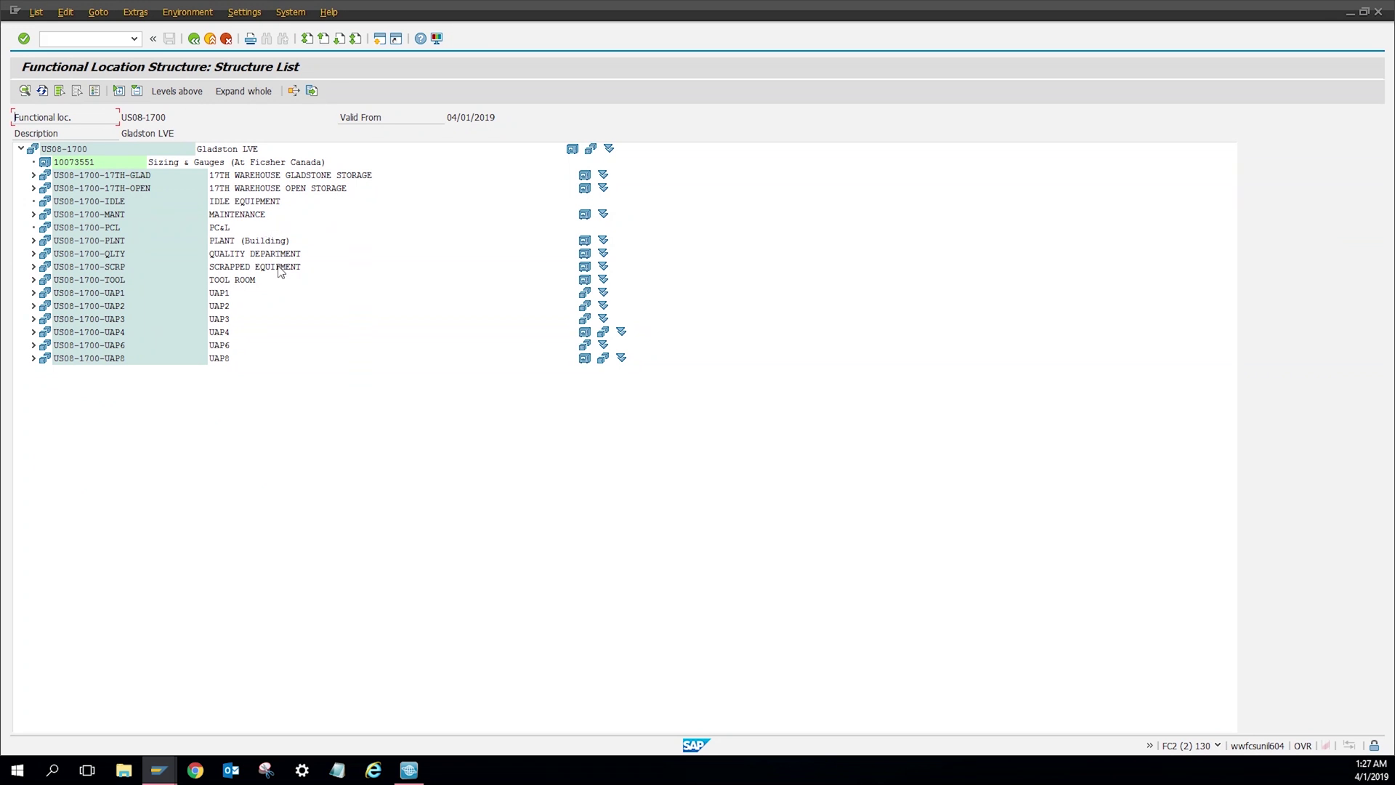
pyautogui.click(242, 203)
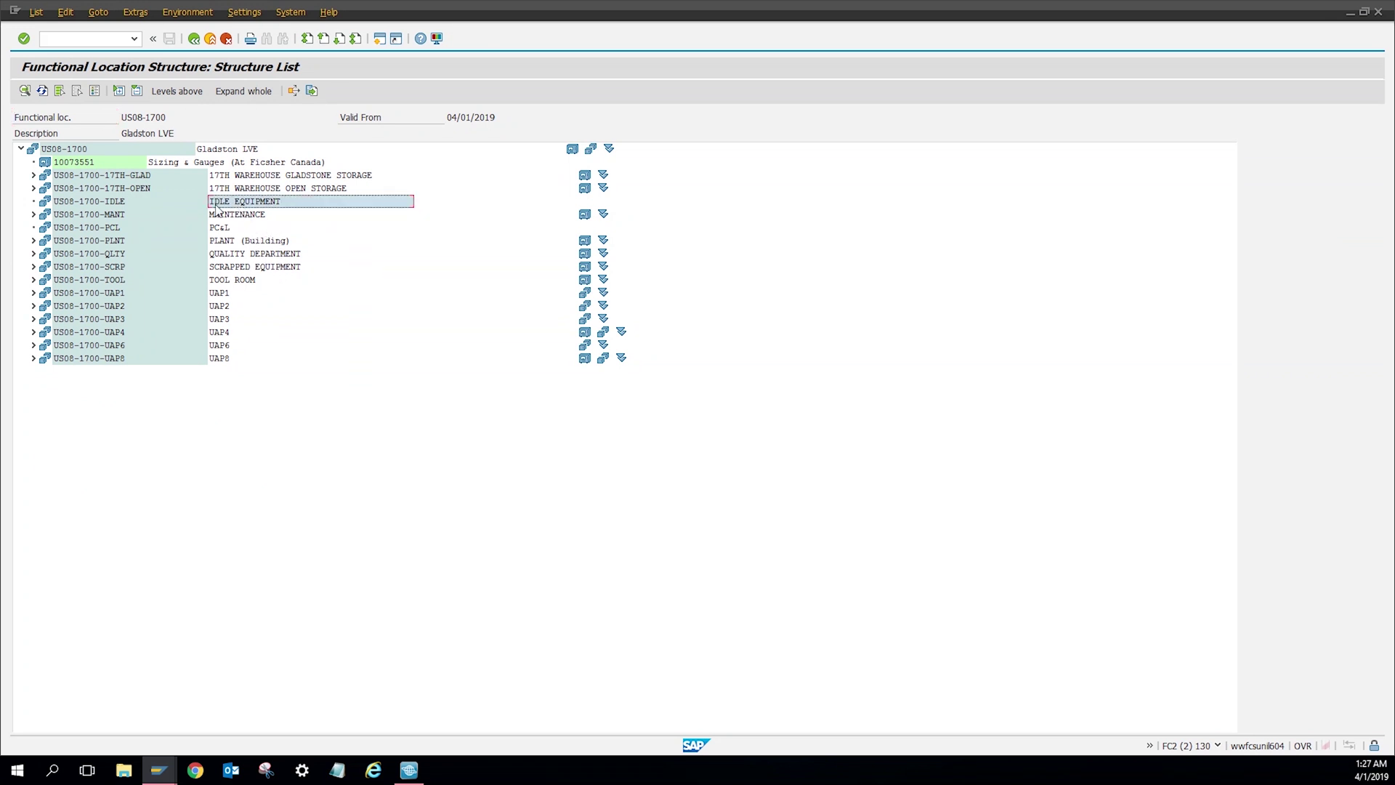